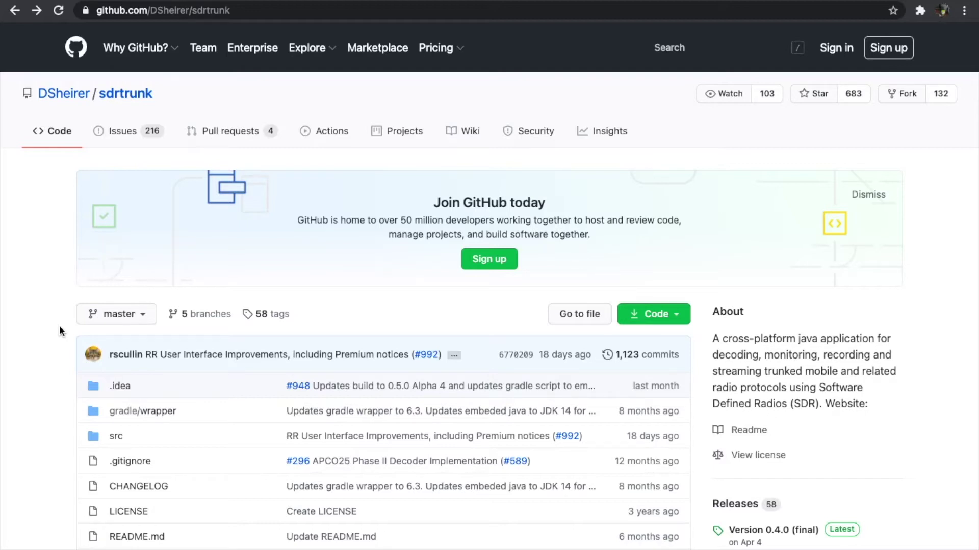
Step: Scroll down the sdrtrunk README and follow its Download link to the Releases page
scroll(59, 325, down, 5)
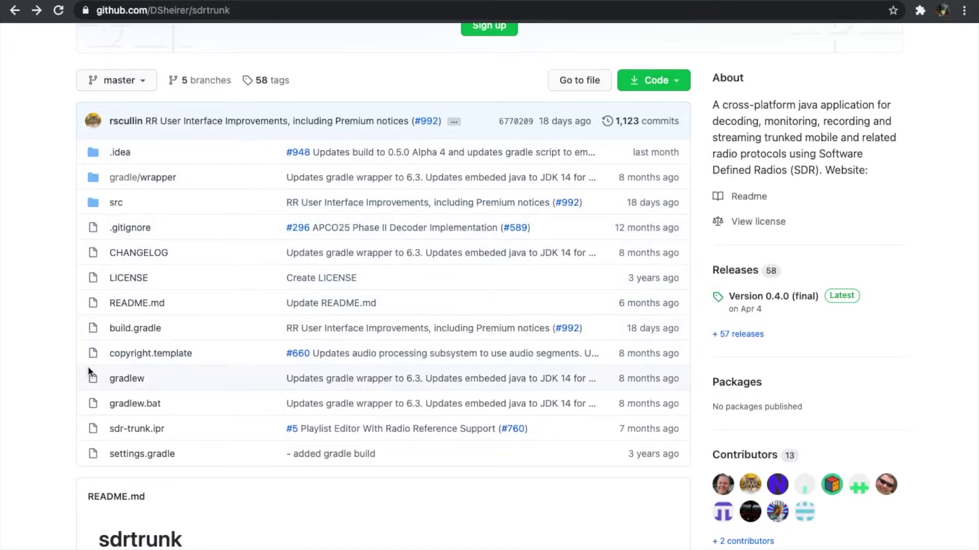
scroll(88, 366, down, 2)
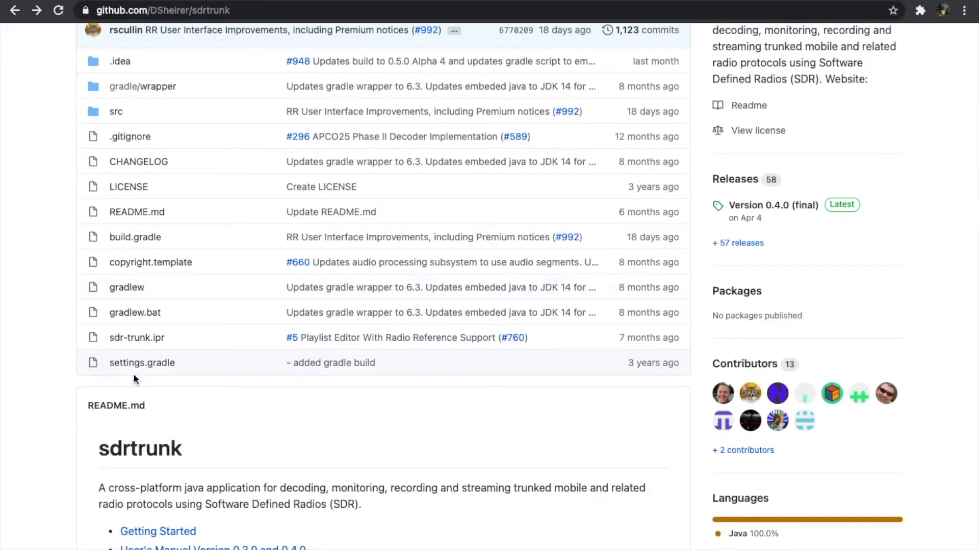
scroll(218, 412, down, 5)
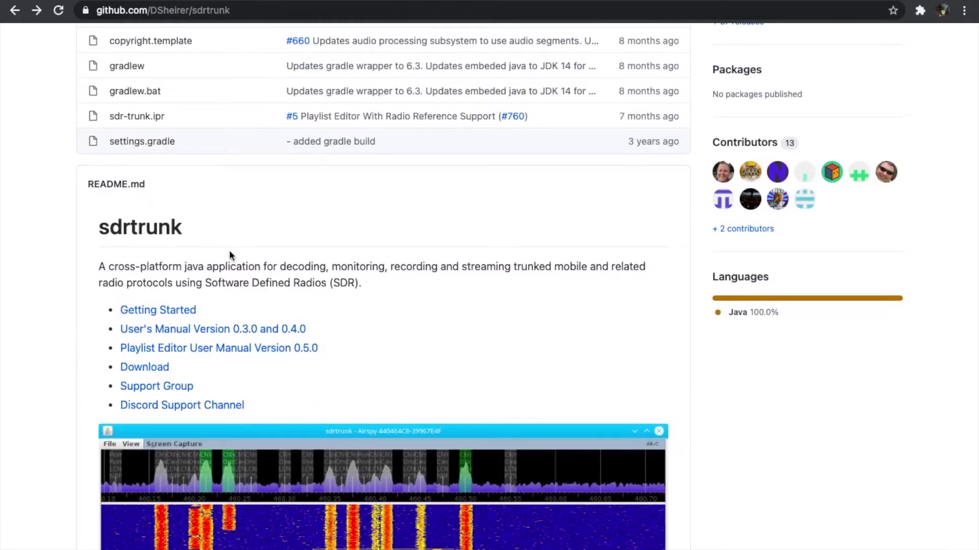
click(165, 370)
Step: Scroll through the sdrtrunk Releases page, then jump back to the top
scroll(504, 396, down, 20)
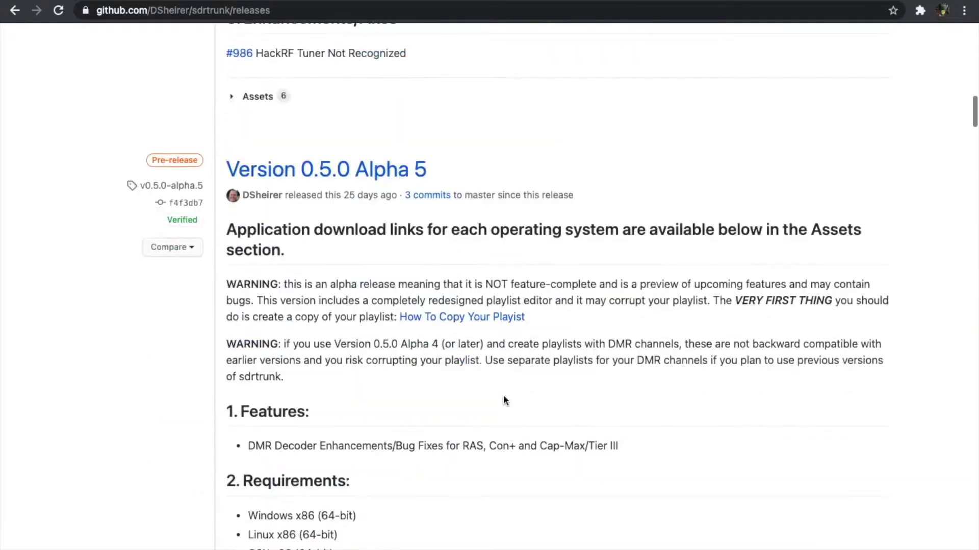
scroll(504, 396, down, 13)
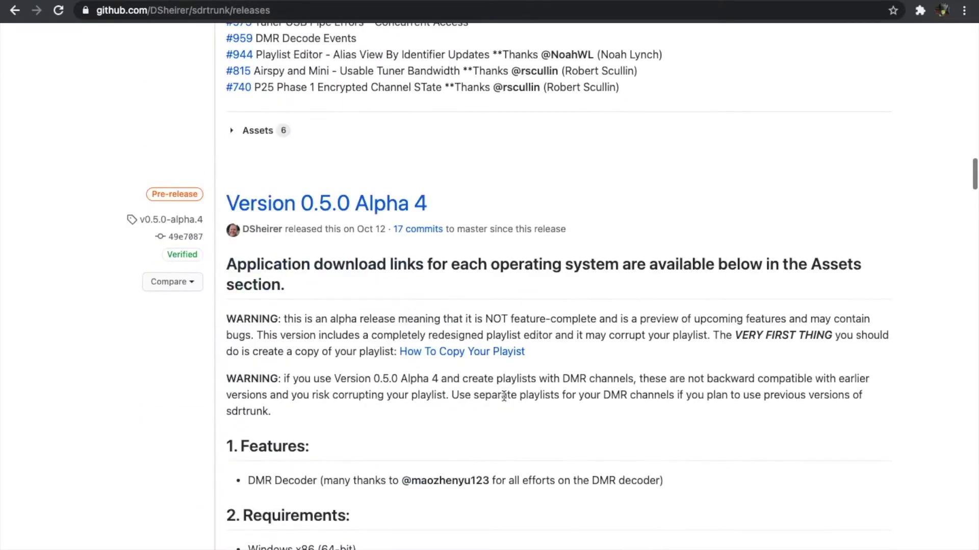
scroll(503, 399, down, 8)
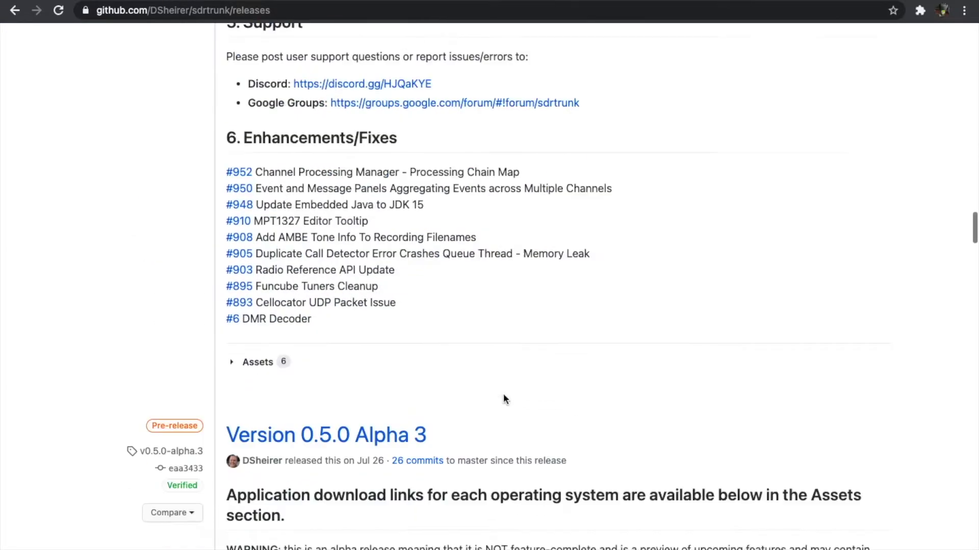
scroll(504, 399, up, 8)
key(Home)
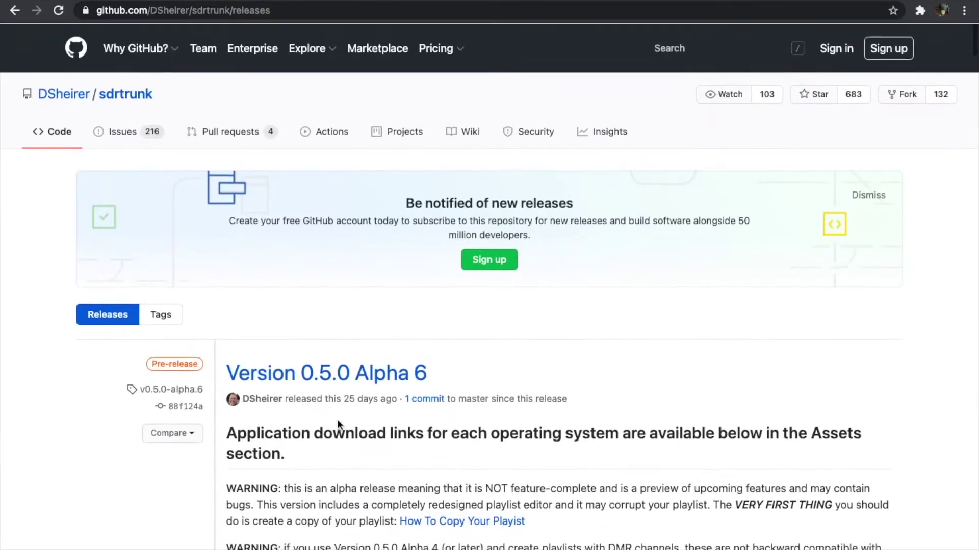
scroll(338, 419, down, 1)
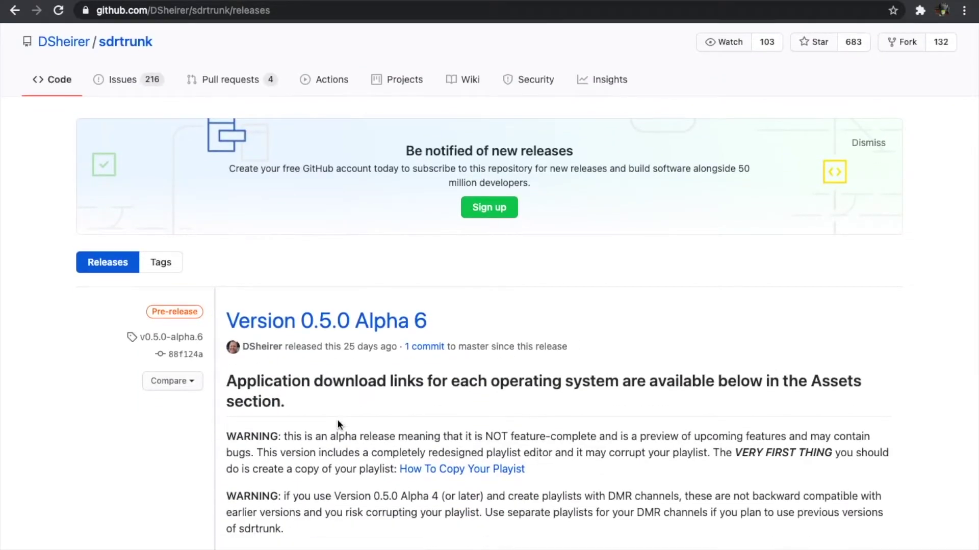
scroll(337, 424, down, 1)
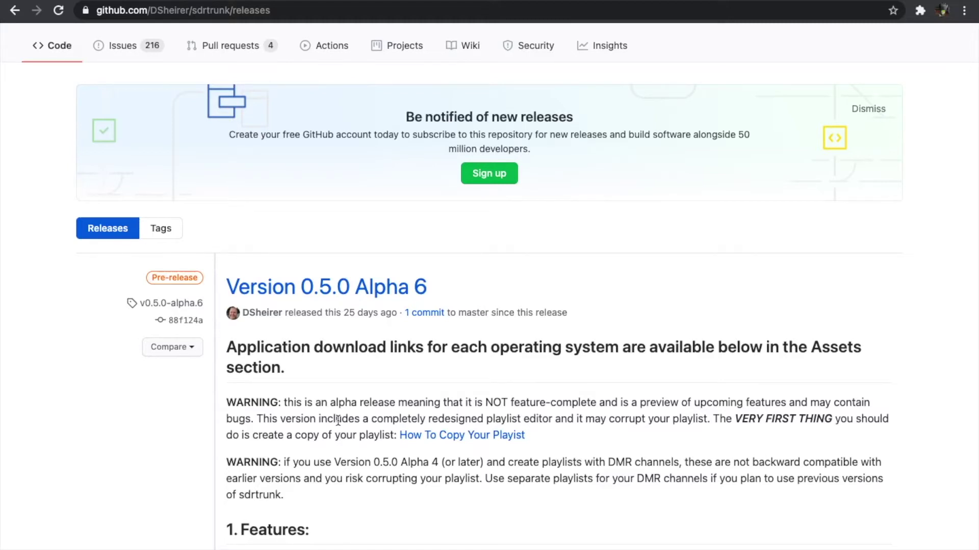
Step: Highlight the Alpha 6 'Starting with Version 0.5.0 Alpha 2' paragraph on integrated JMBE support
scroll(452, 488, down, 18)
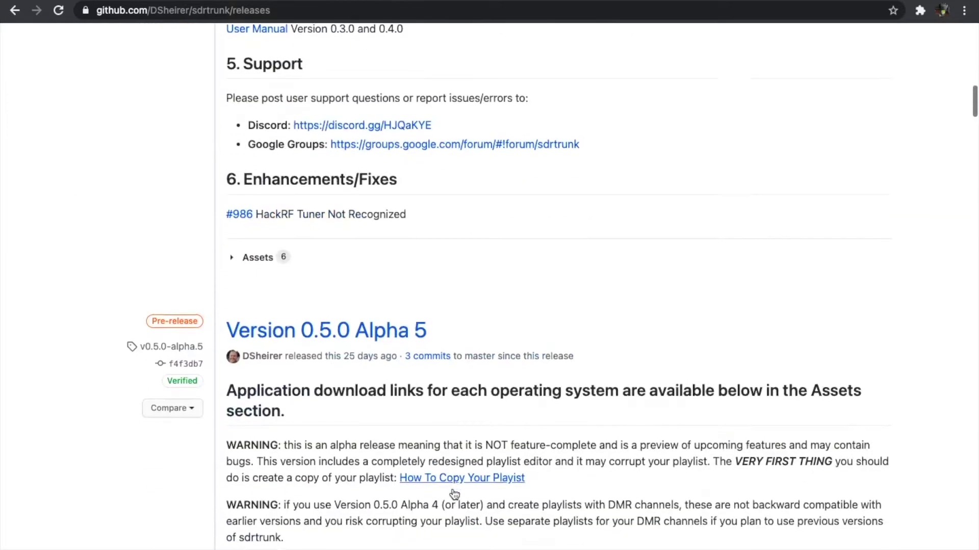
scroll(454, 494, down, 5)
scroll(493, 430, up, 20)
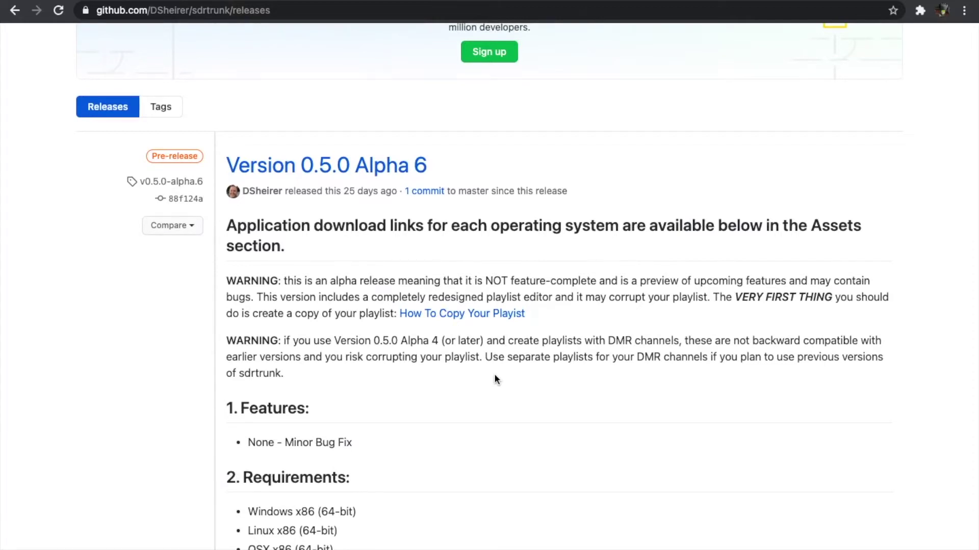
scroll(494, 380, down, 4)
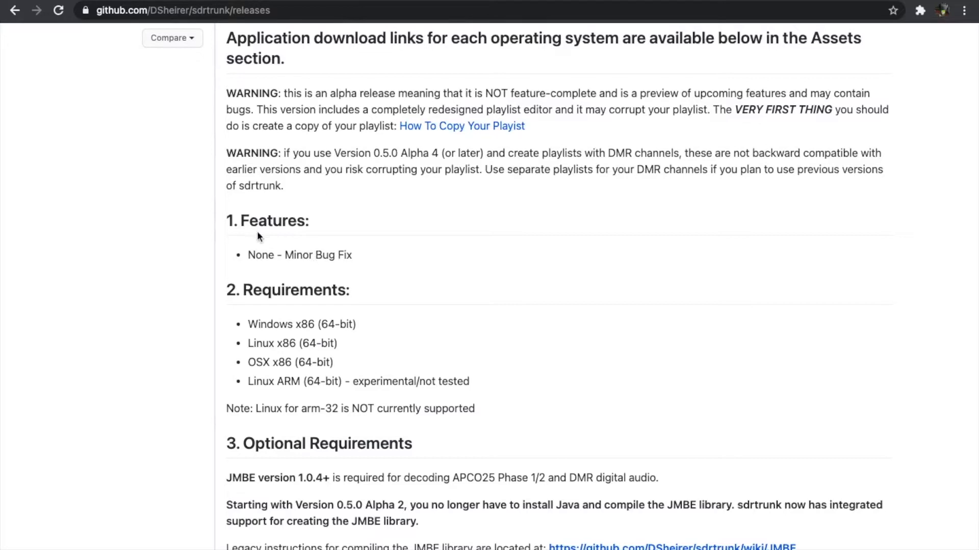
scroll(257, 233, up, 1)
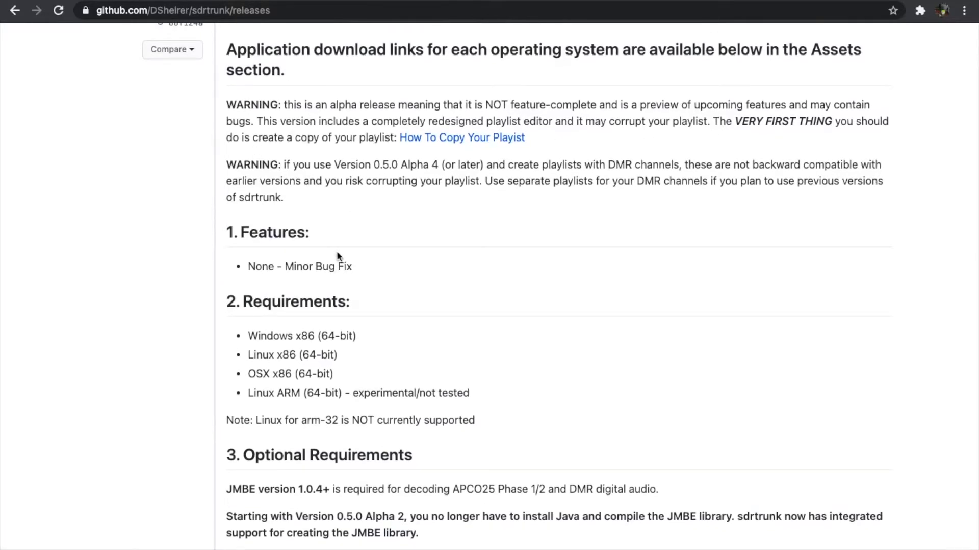
scroll(418, 323, down, 4)
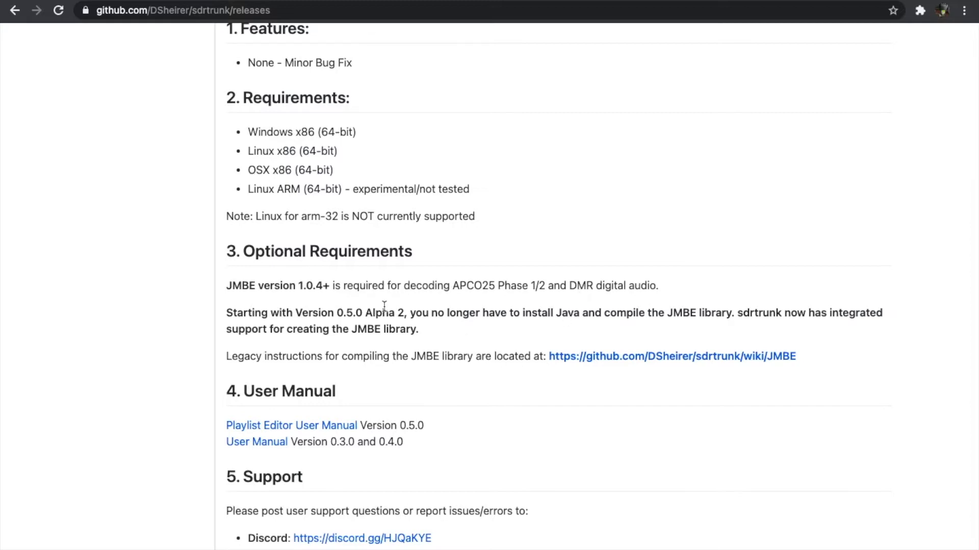
drag(227, 311, 445, 332)
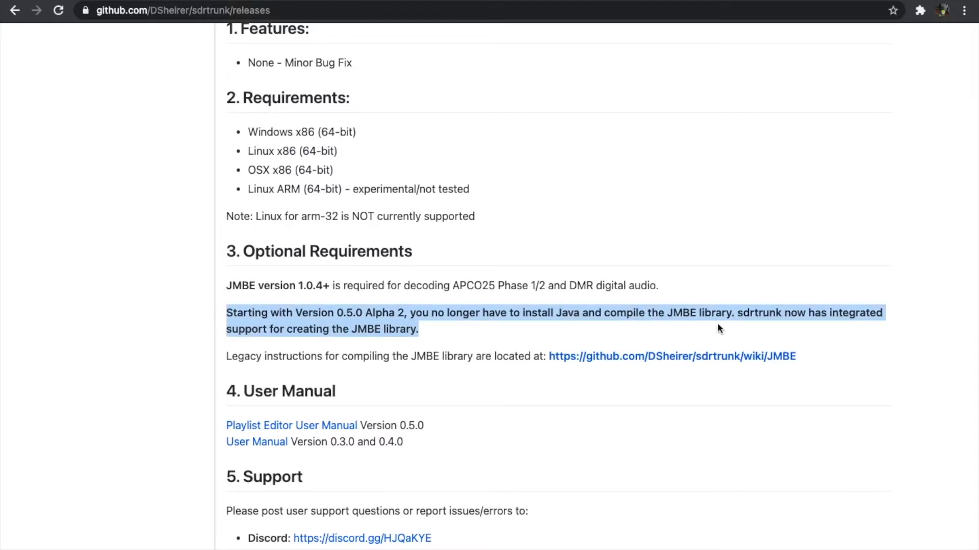
Step: Deselect the paragraph and scroll down past entry #986 to the Alpha 6 Assets toggle
click(440, 345)
scroll(463, 343, down, 1)
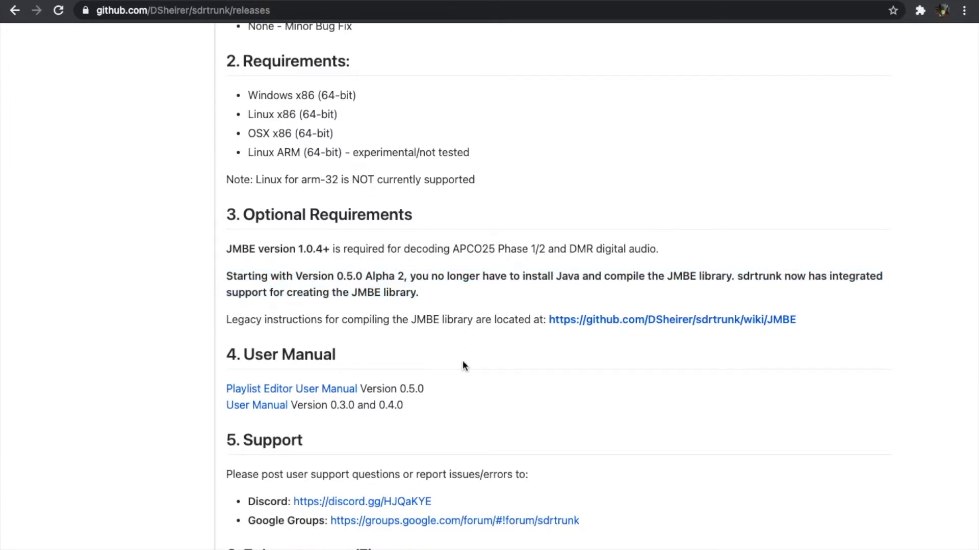
scroll(463, 360, down, 2)
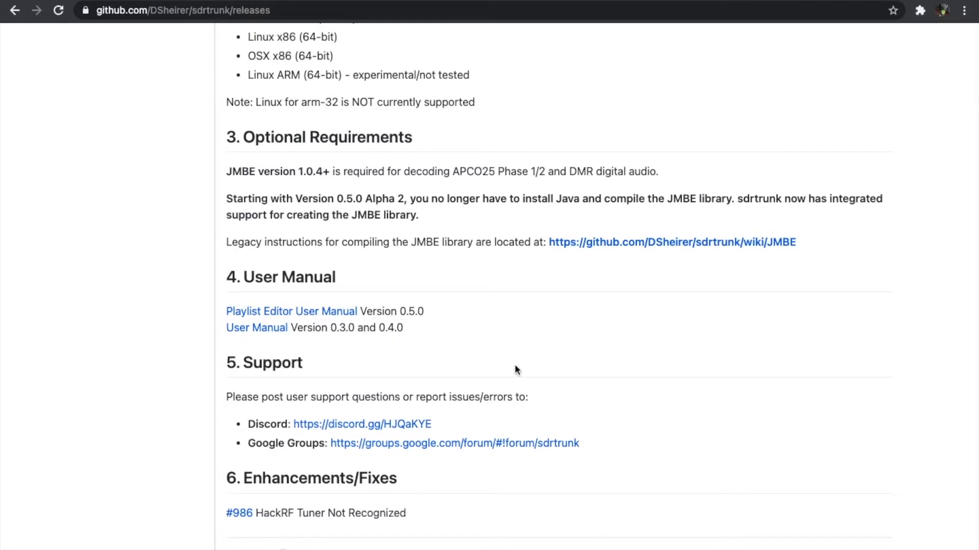
scroll(515, 367, down, 2)
scroll(418, 361, down, 2)
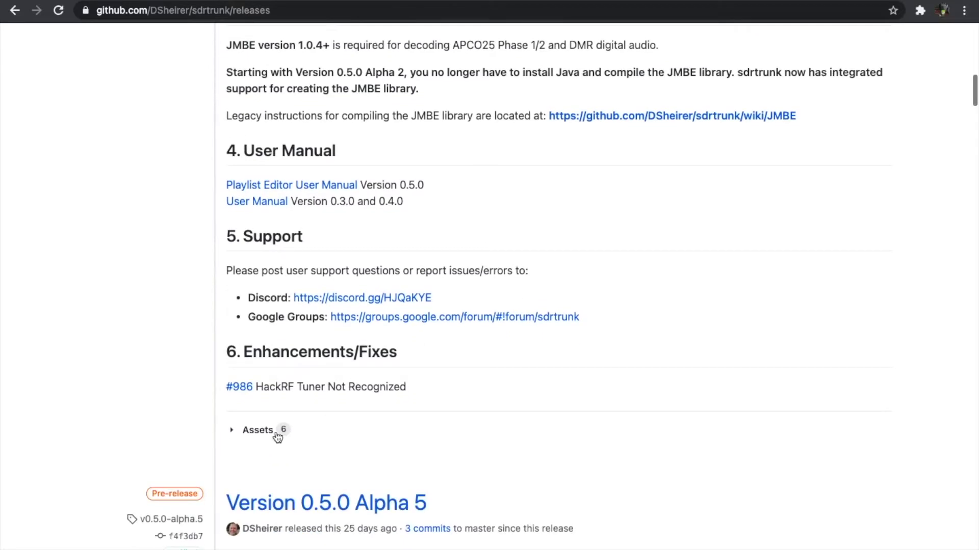
Step: Expand Alpha 6 Assets to list the four sdr-trunk v0.5.0-alpha6 zips and source archives
click(240, 434)
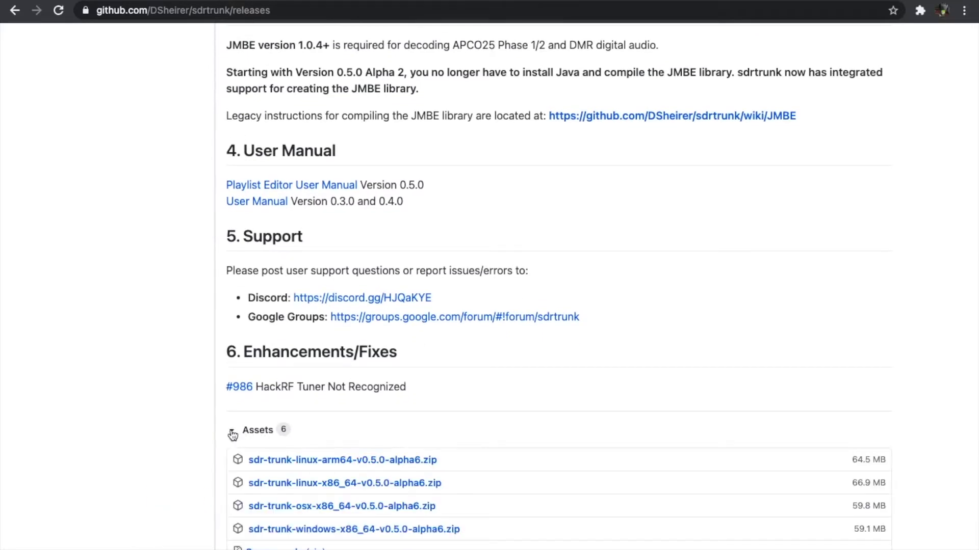
scroll(482, 401, down, 1)
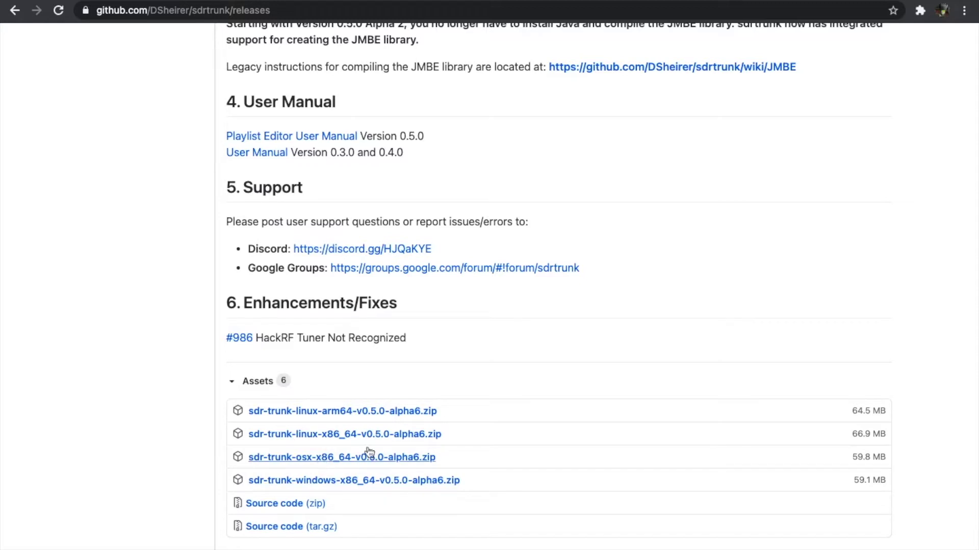
mouse_move(834, 3)
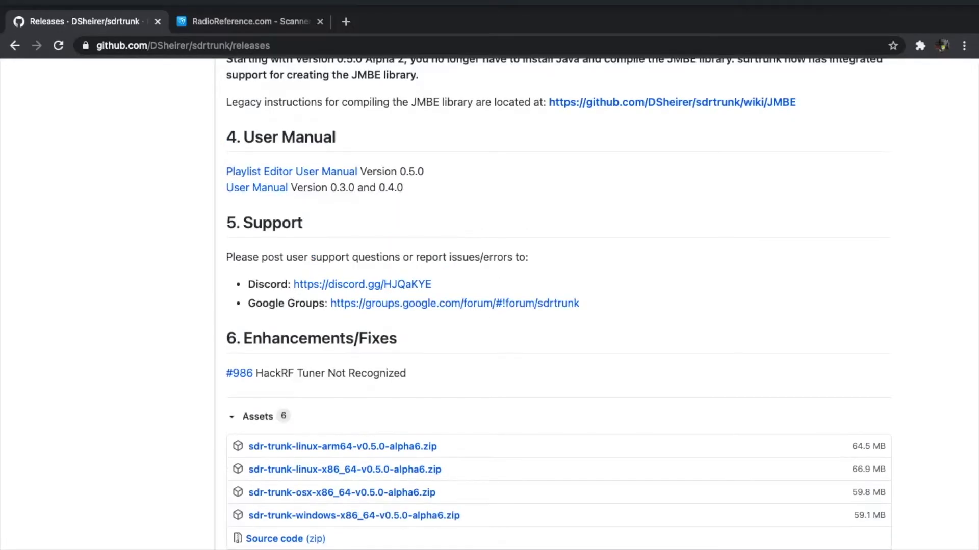
Step: Switch to RadioReference.com and open Kentucky from the US map to view its county map
click(232, 24)
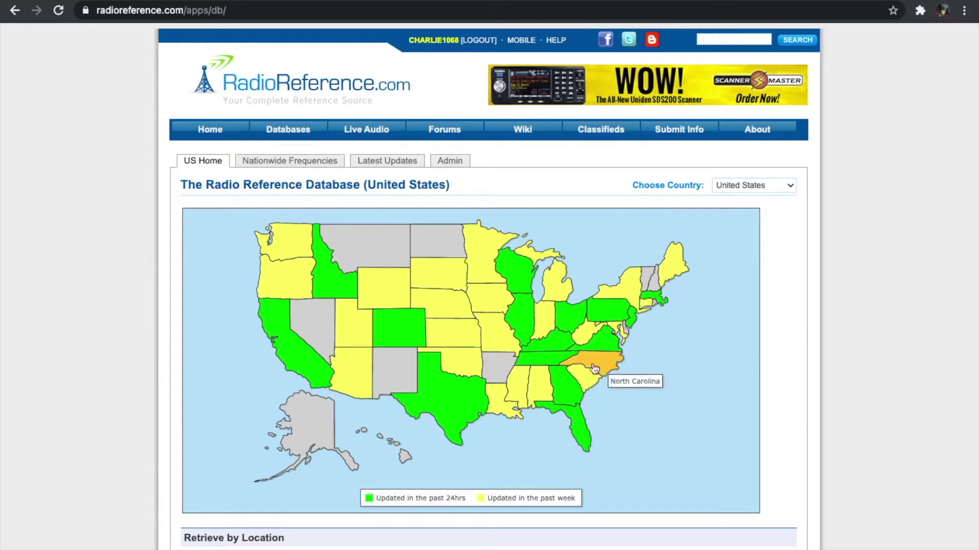
click(557, 343)
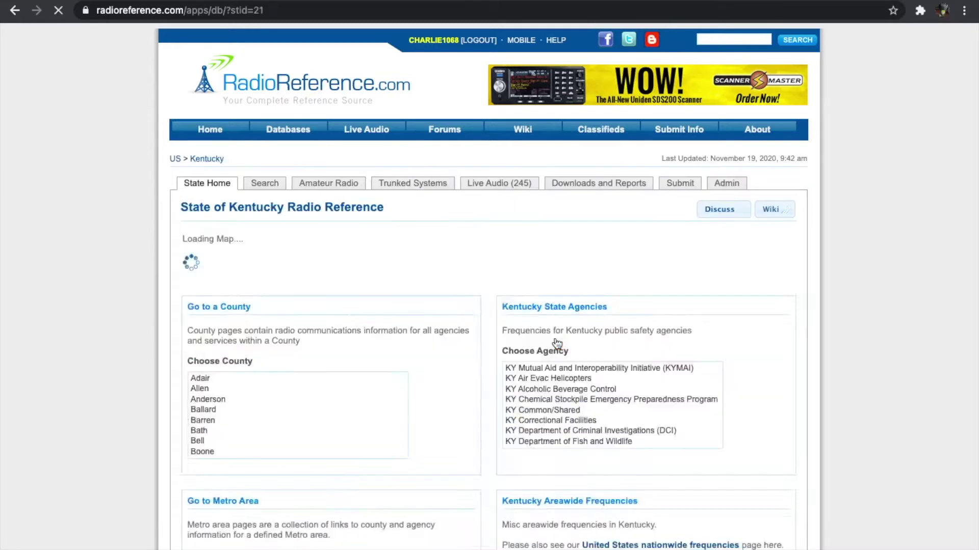
scroll(802, 431, down, 2)
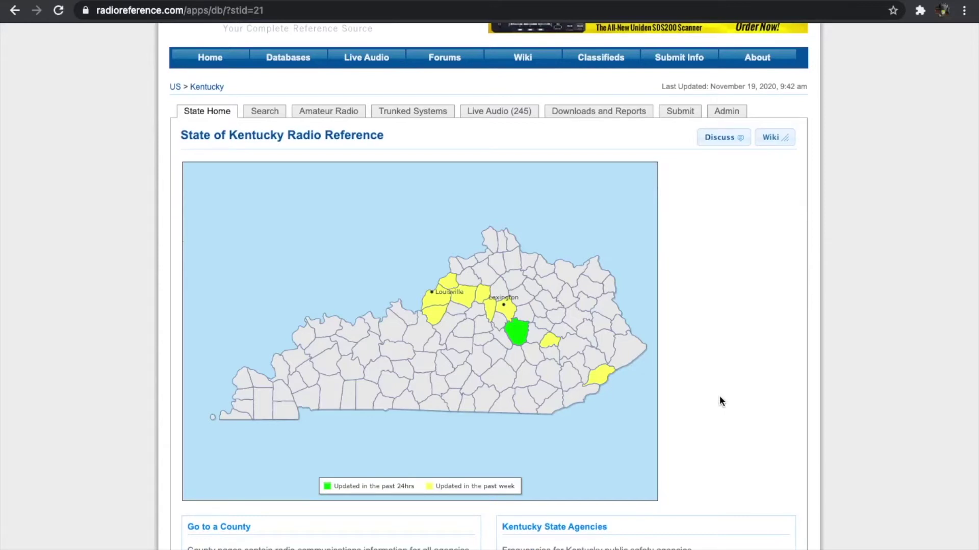
Step: Open the Jefferson County page and scroll down to its trunked systems table listing MetroSafe
click(440, 301)
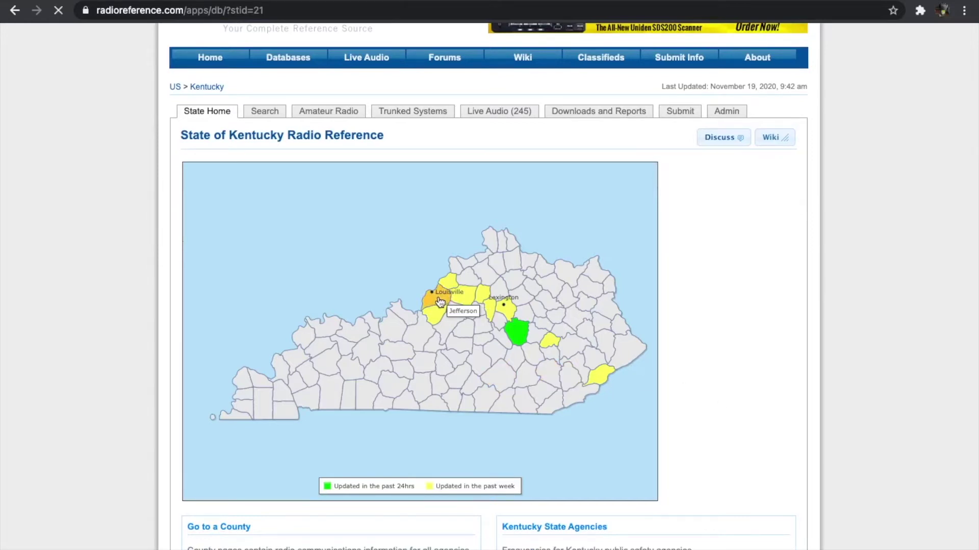
scroll(705, 436, down, 6)
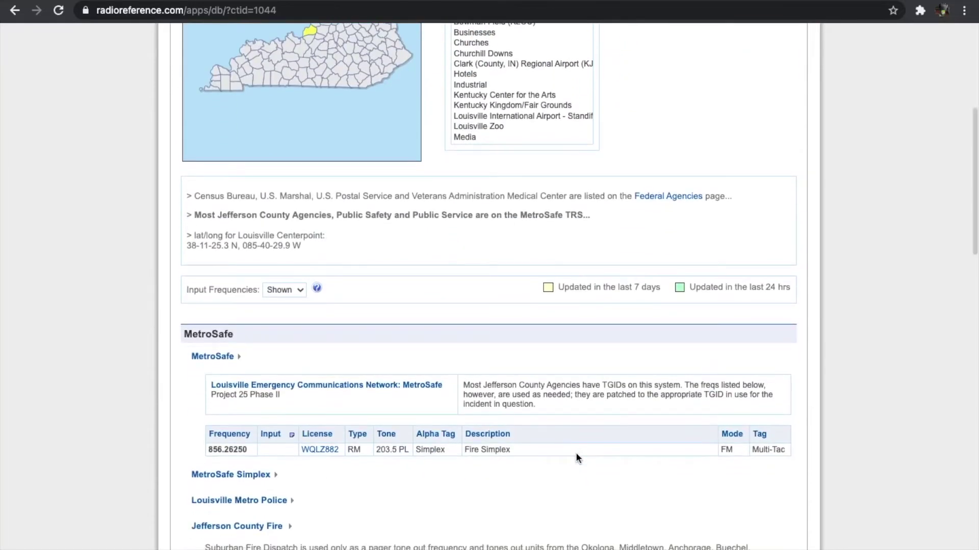
scroll(577, 457, down, 4)
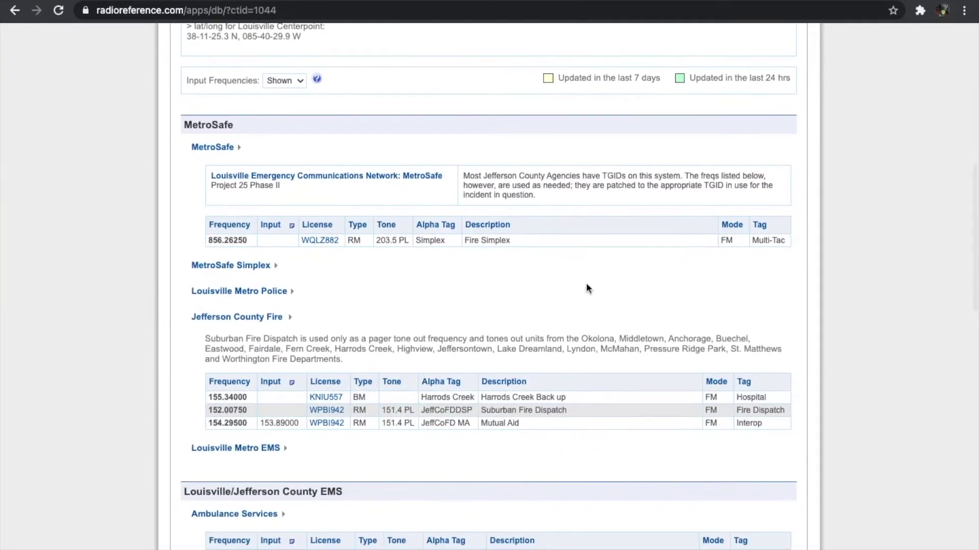
mouse_move(322, 234)
scroll(579, 391, down, 1)
scroll(579, 392, down, 5)
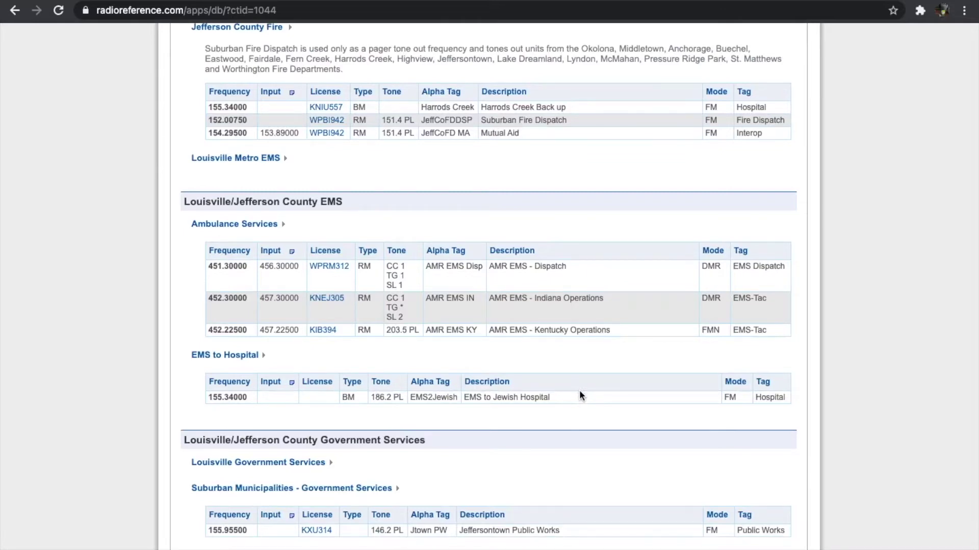
scroll(581, 395, down, 15)
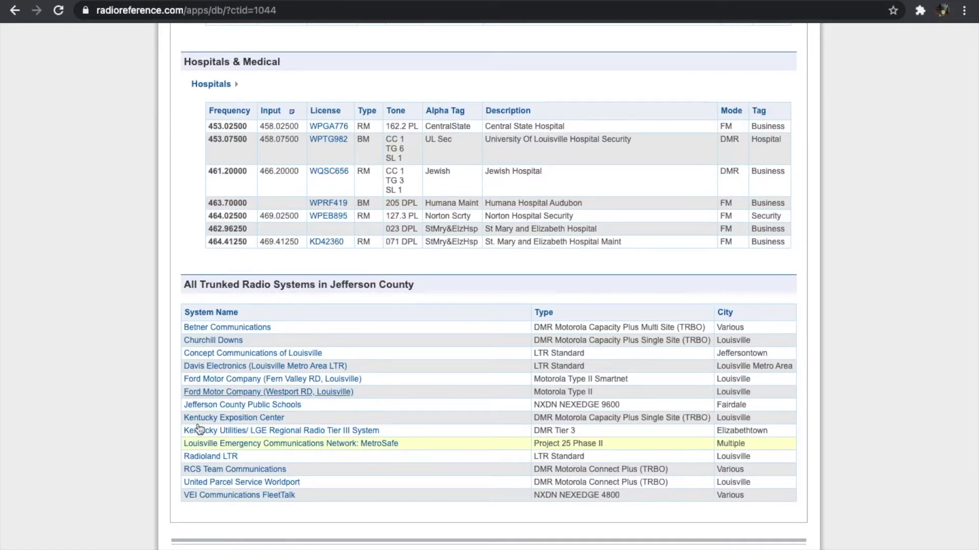
Step: Open the MetroSafe Project 25 Phase II system page and review its frequencies and talkgroups
click(236, 444)
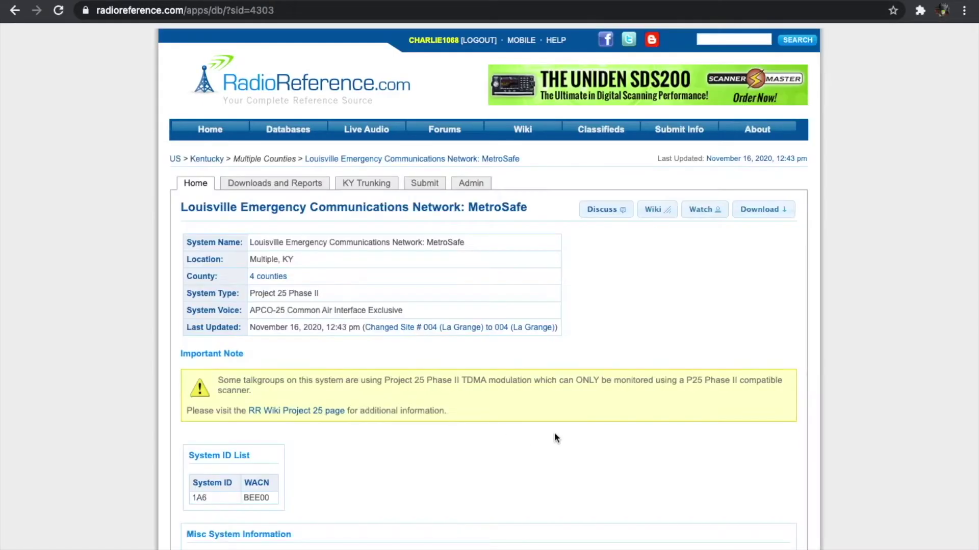
scroll(642, 458, down, 1)
scroll(642, 458, down, 2)
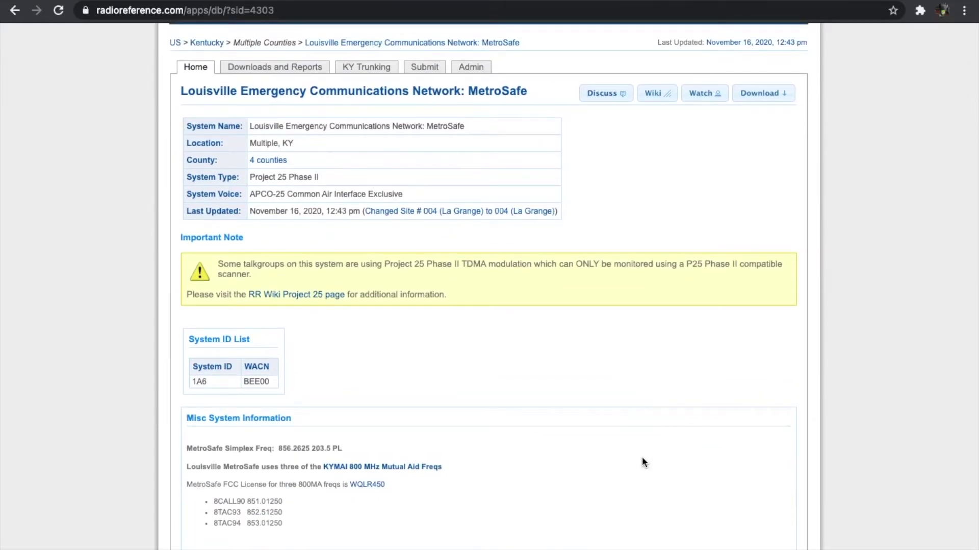
scroll(535, 454, down, 10)
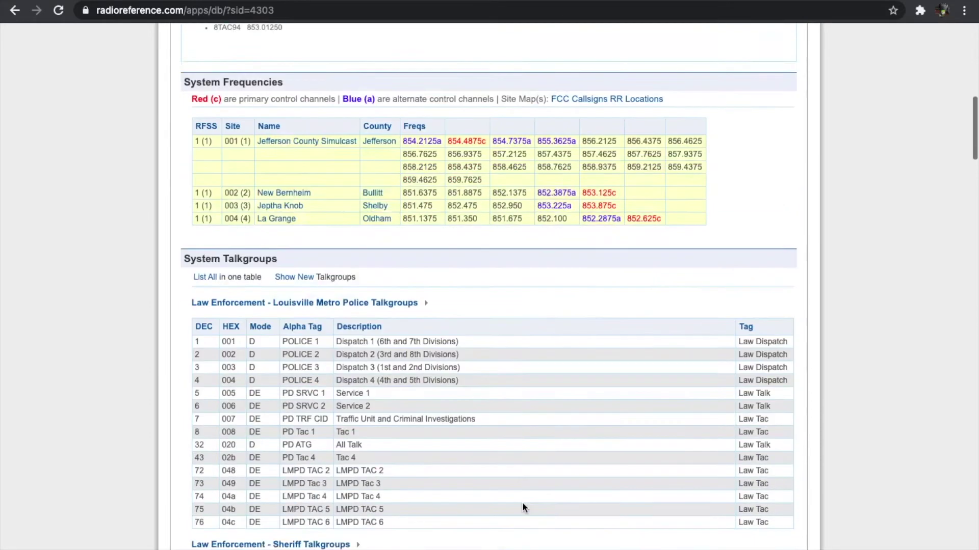
scroll(523, 506, up, 3)
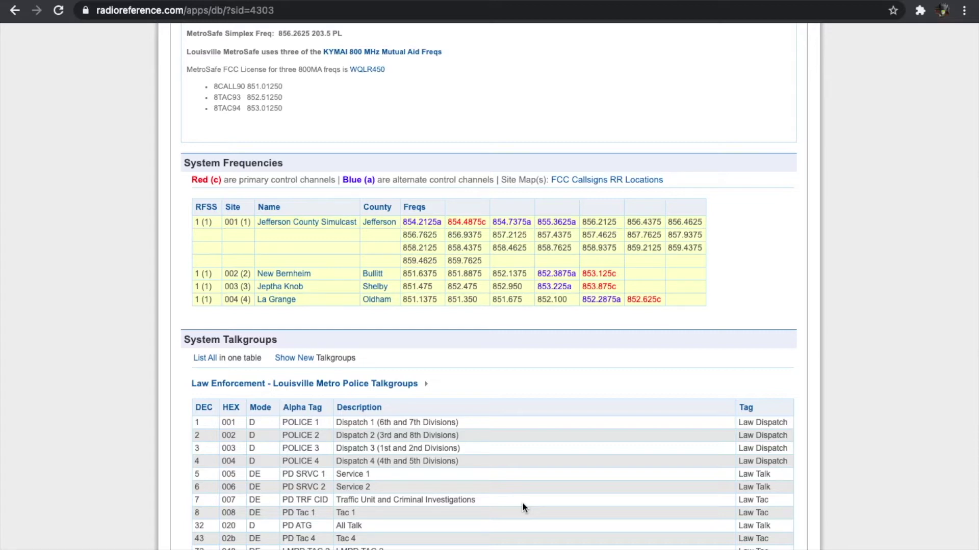
scroll(522, 503, down, 4)
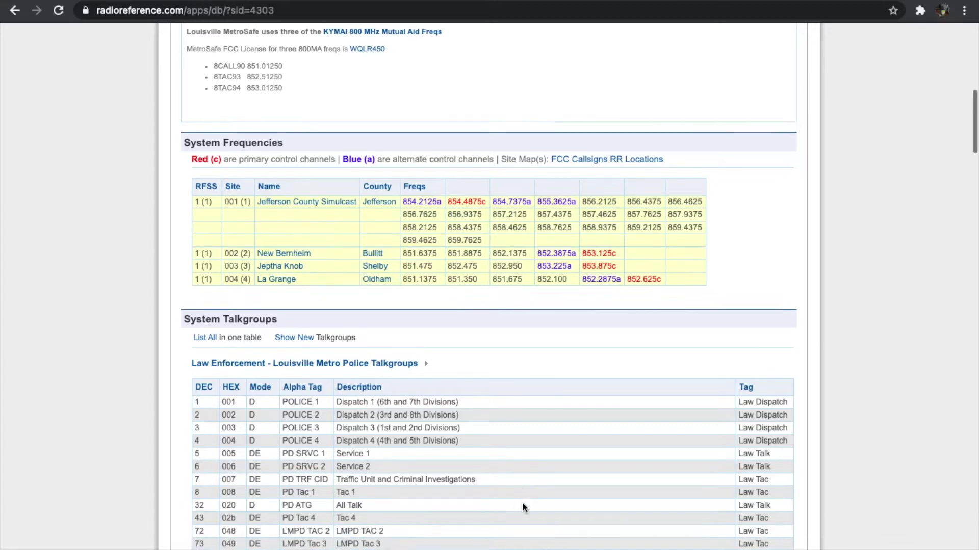
scroll(522, 503, up, 2)
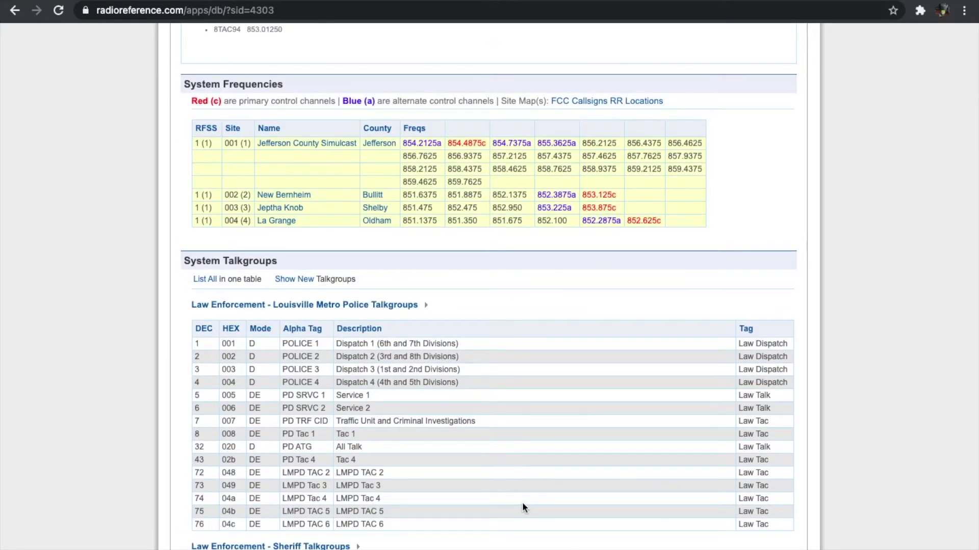
scroll(522, 503, down, 20)
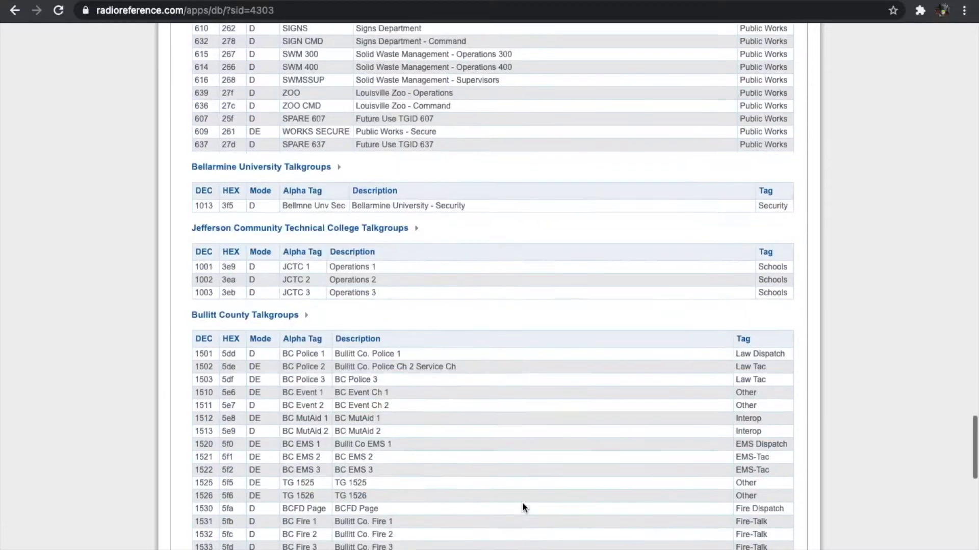
scroll(522, 502, down, 10)
scroll(522, 503, up, 20)
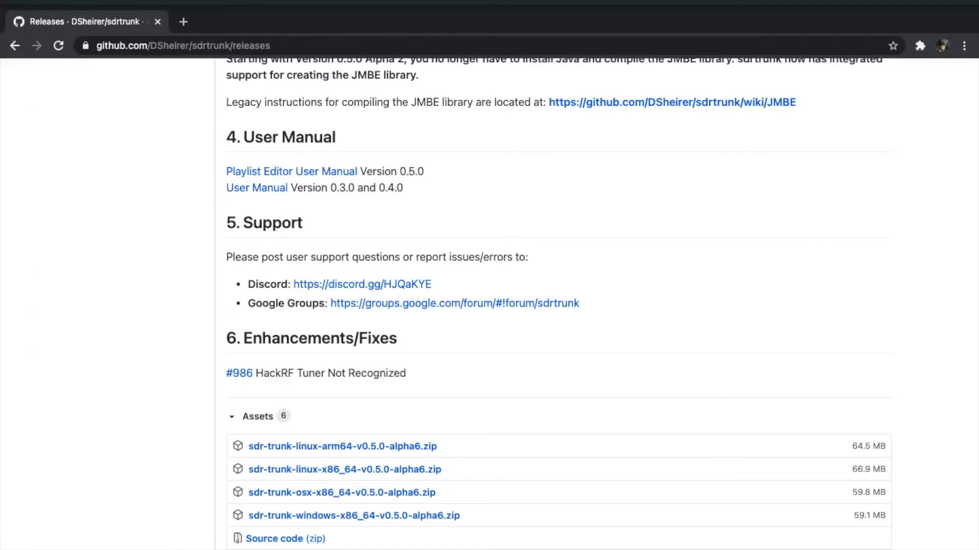
Step: Minimize the browser, extract the sdr-trunk zip on the desktop and open the extracted folder
click(127, 62)
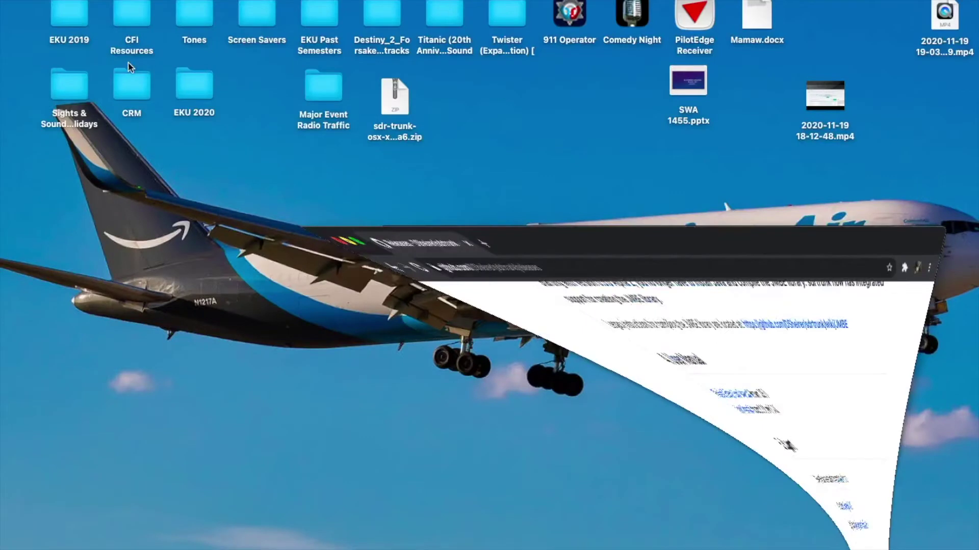
drag(398, 112, 398, 106)
click(459, 121)
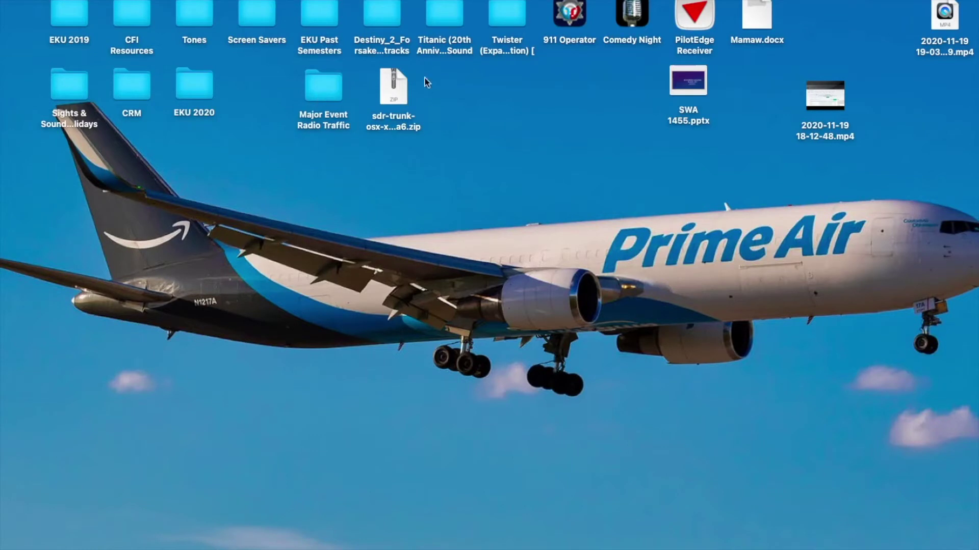
double_click(397, 95)
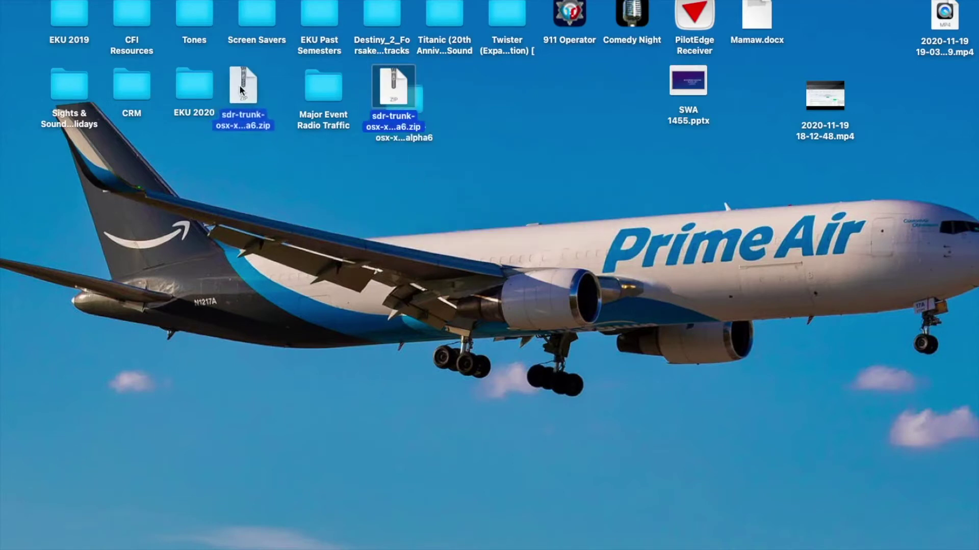
click(409, 96)
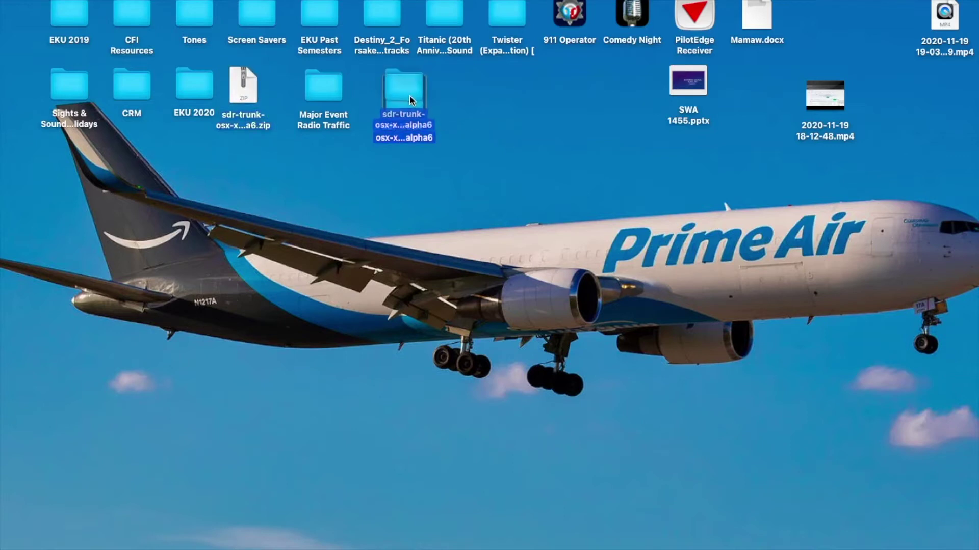
click(495, 122)
click(402, 89)
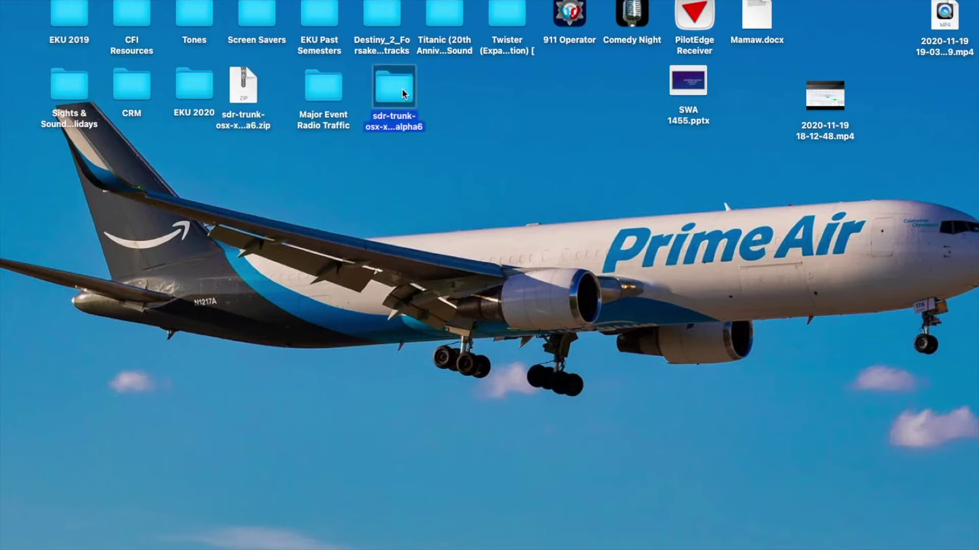
key(super+o)
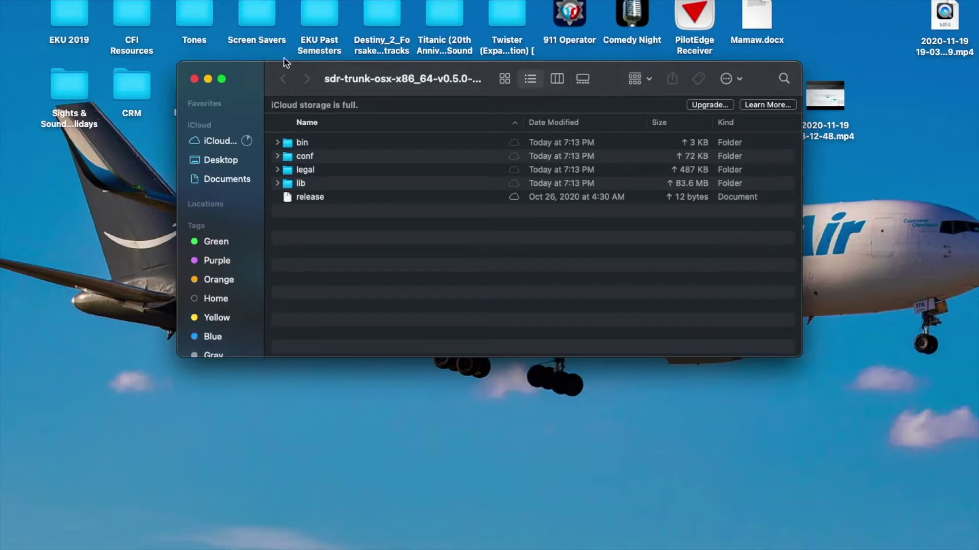
Step: Reposition the sdr-trunk-osx-x86_64-v0.5.0 folder window and select its bin folder
drag(254, 81, 259, 173)
click(242, 88)
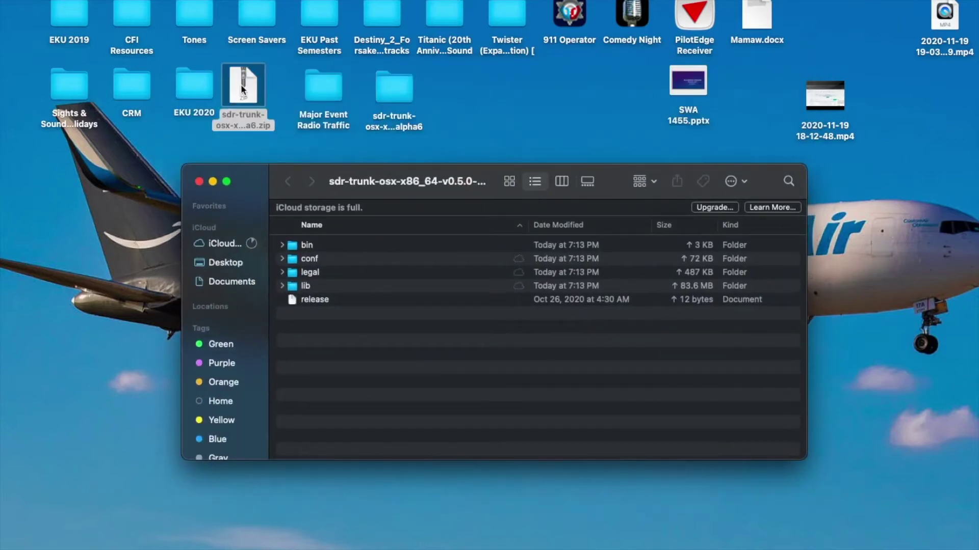
right_click(242, 88)
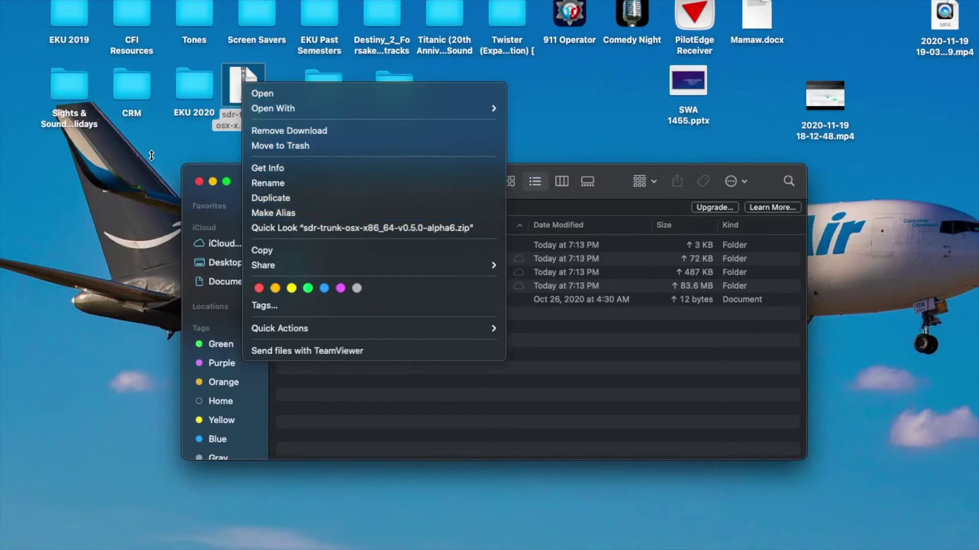
key(Escape)
click(338, 156)
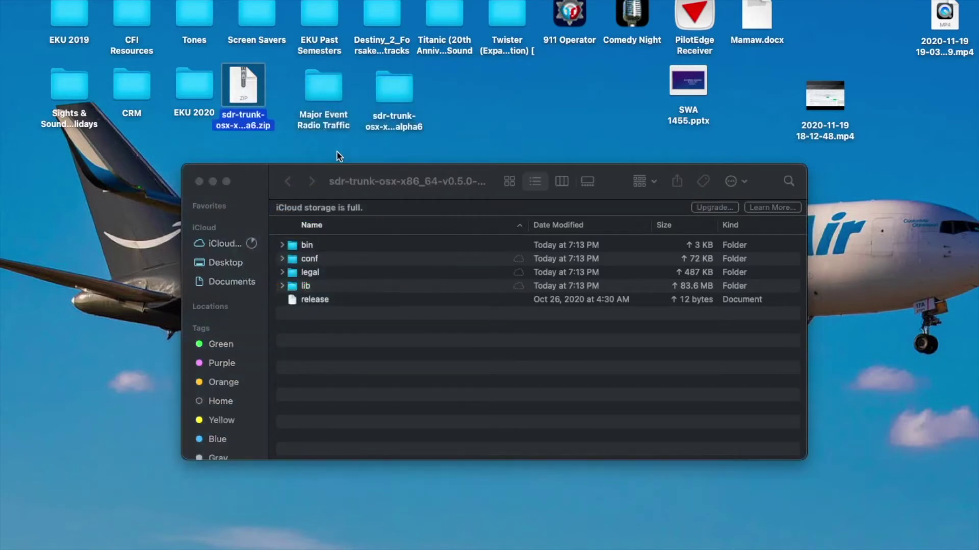
click(400, 97)
drag(260, 191, 260, 169)
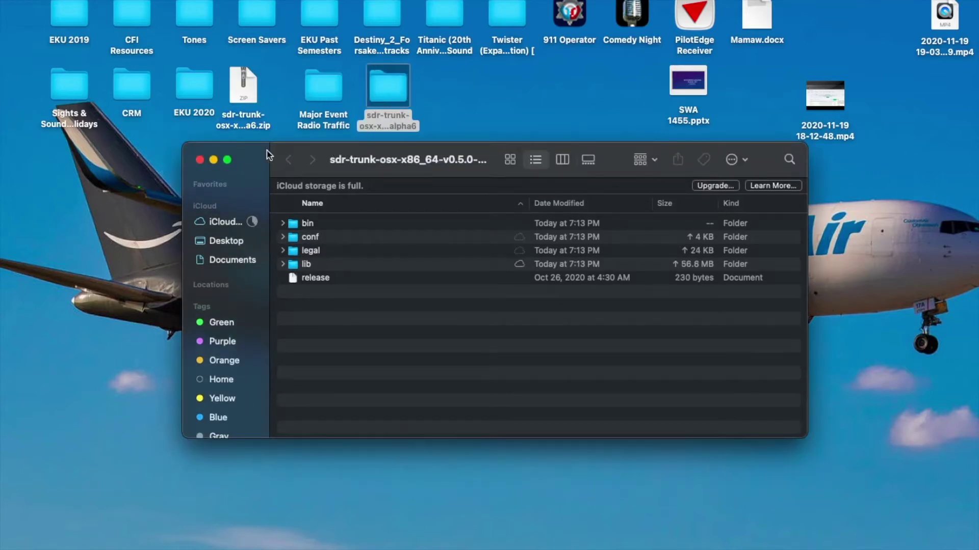
drag(269, 153, 262, 89)
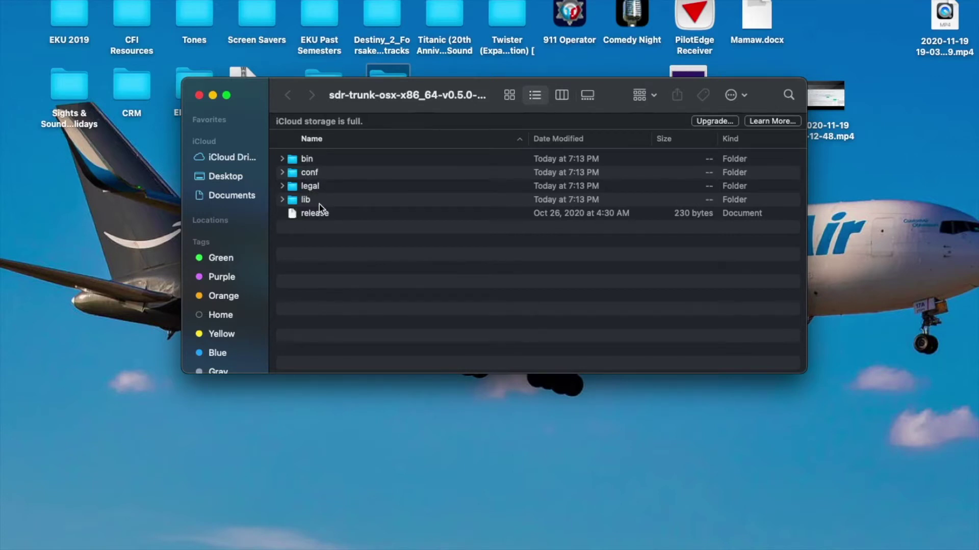
click(311, 161)
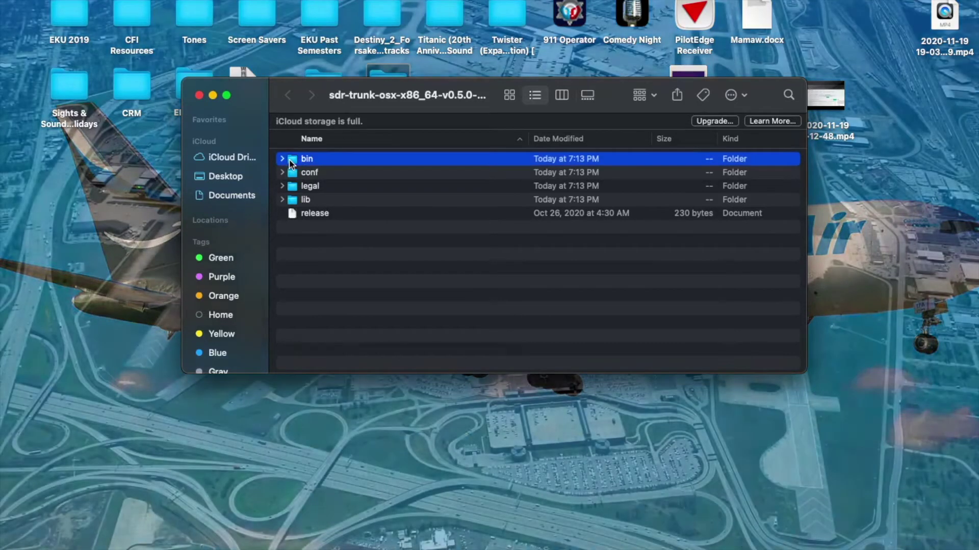
Step: Open the bin folder and run the sdr-trunk script, triggering the downloaded-app prompt
double_click(293, 160)
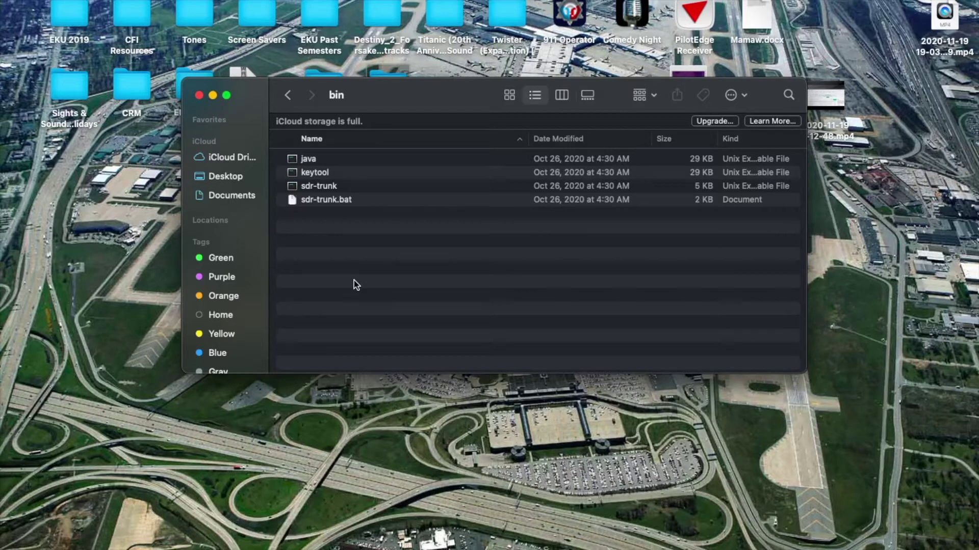
click(325, 189)
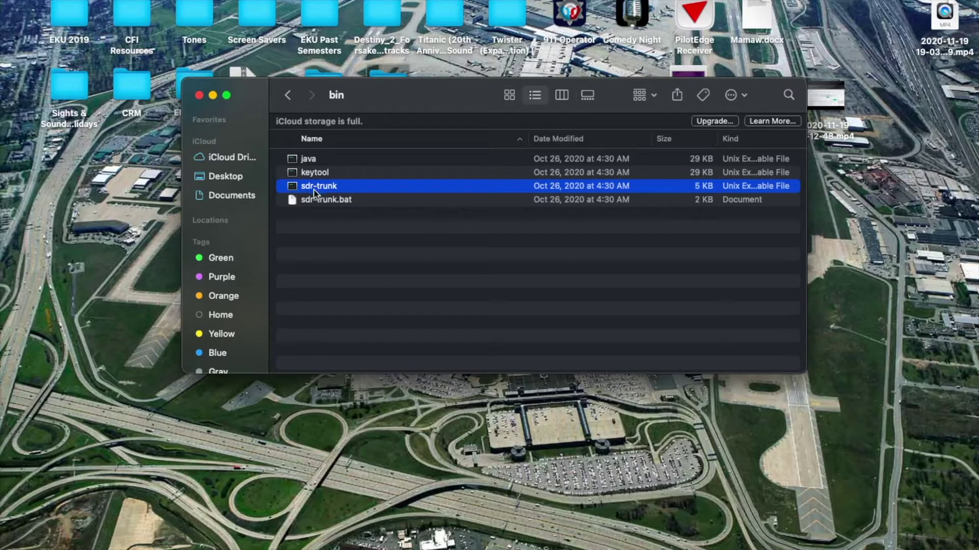
click(315, 201)
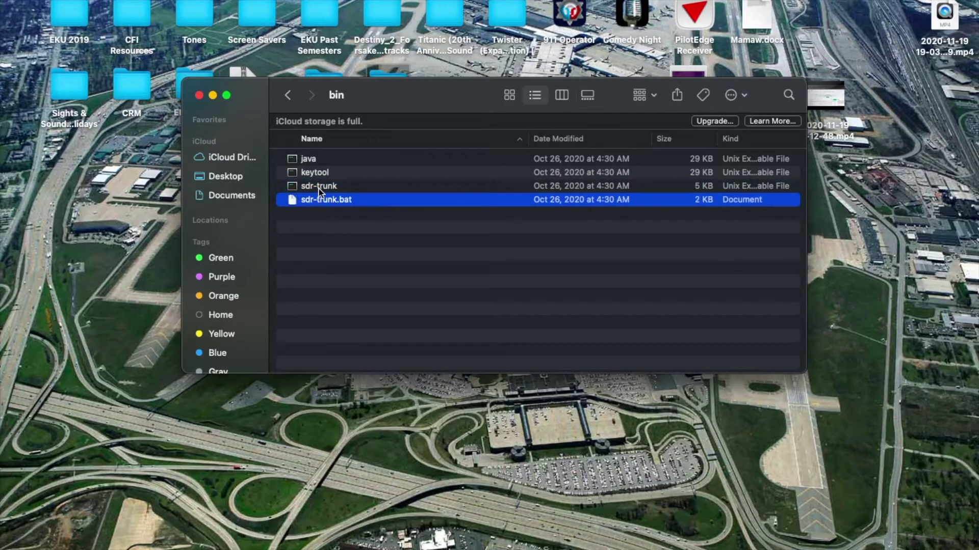
click(320, 189)
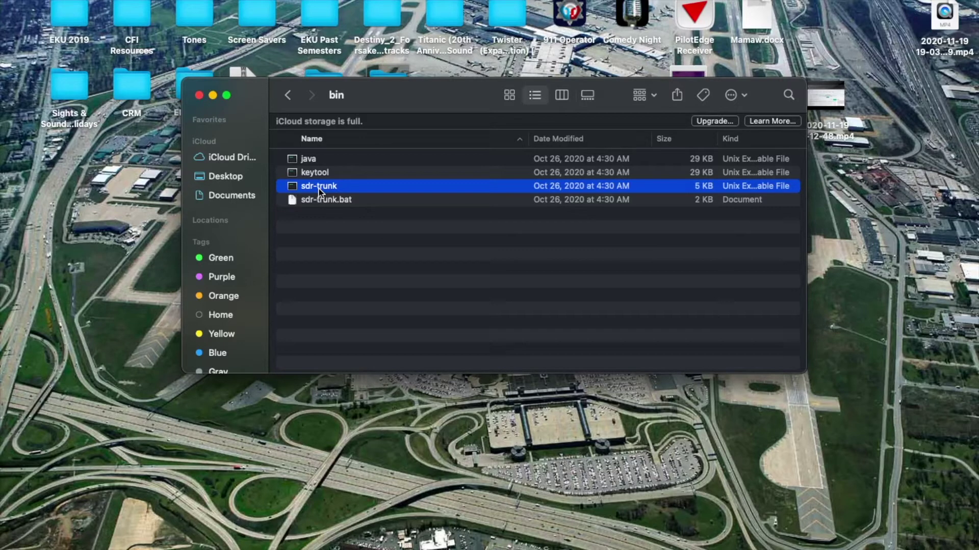
double_click(319, 192)
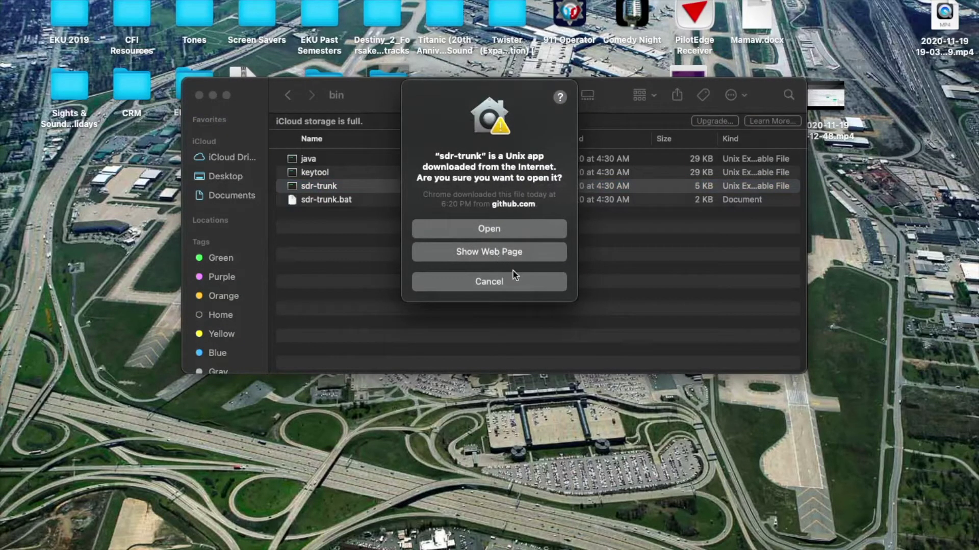
Step: Confirm opening sdr-trunk, then allow the blocked java in Security & Privacy > General
click(475, 229)
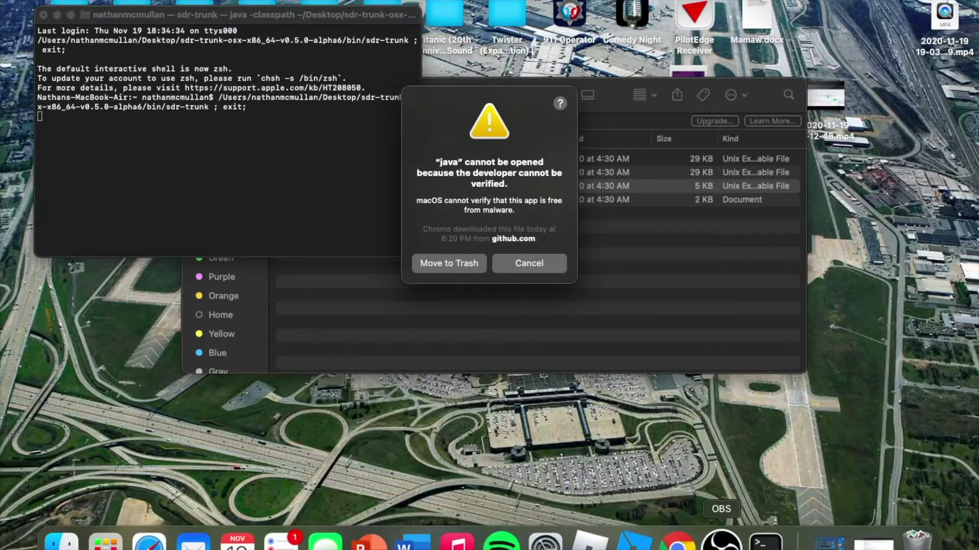
click(545, 541)
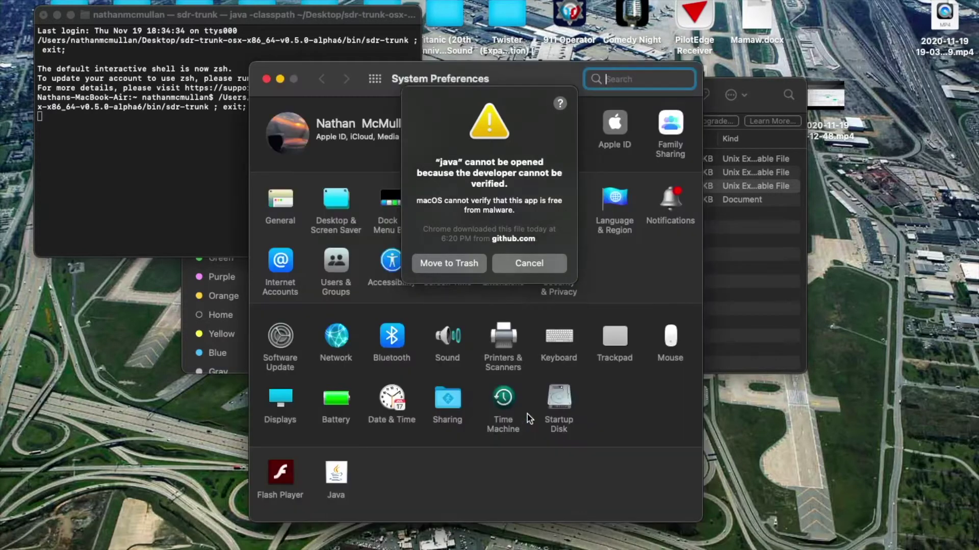
click(529, 270)
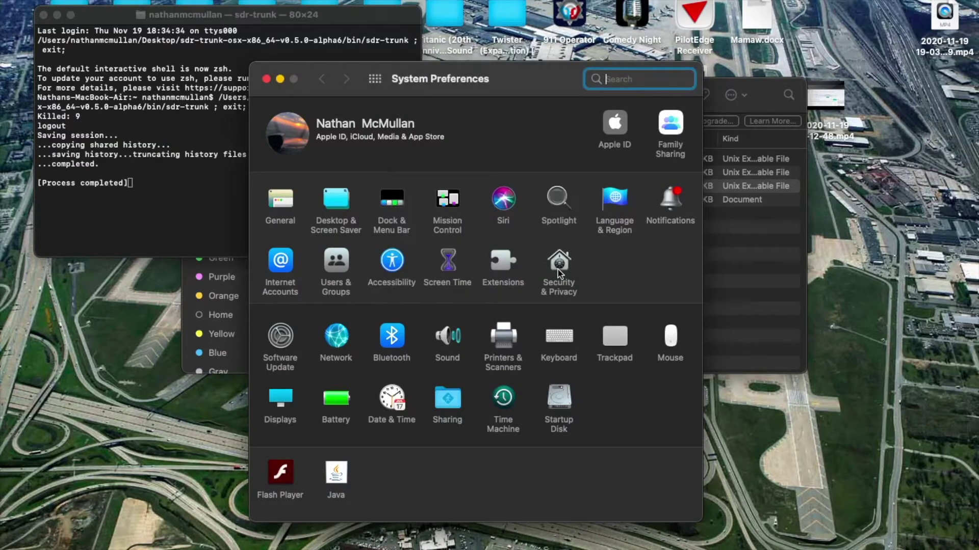
click(559, 265)
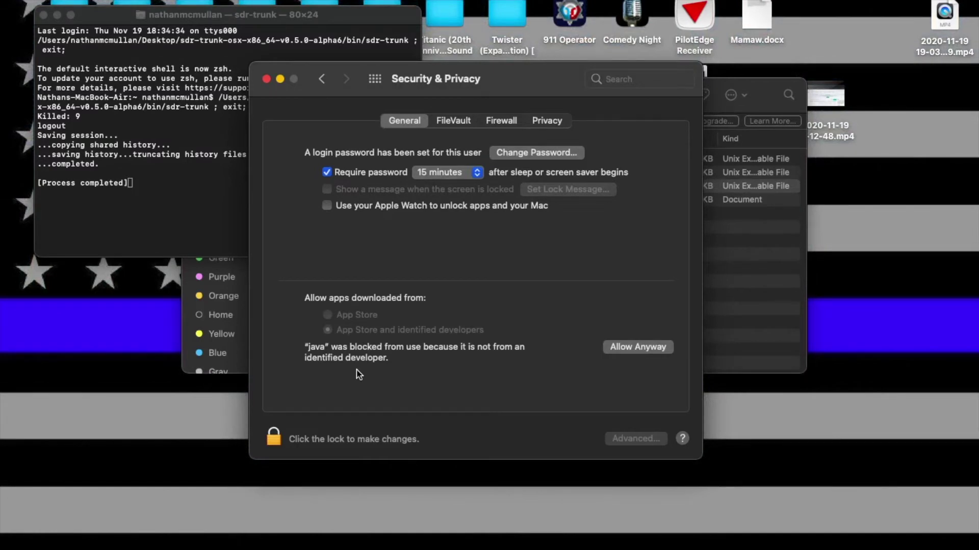
click(646, 352)
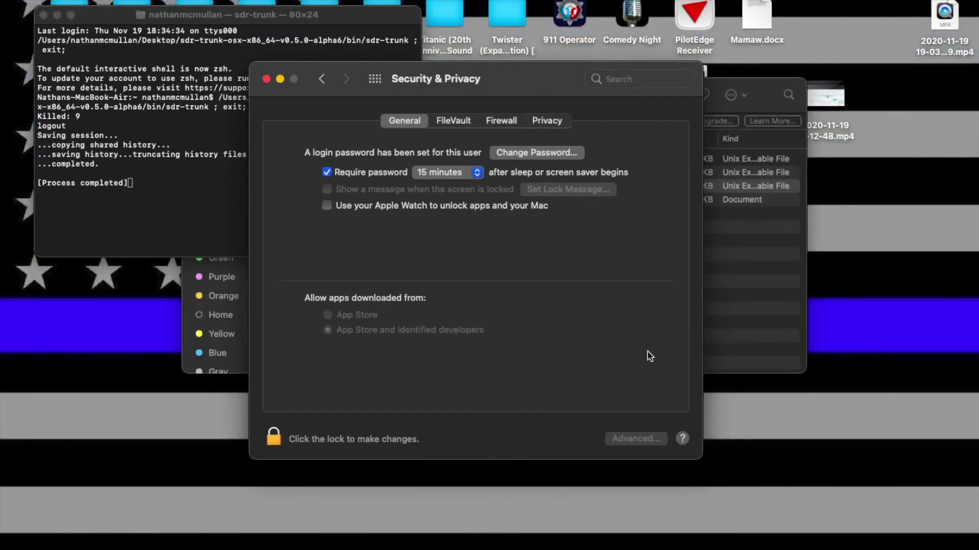
click(266, 79)
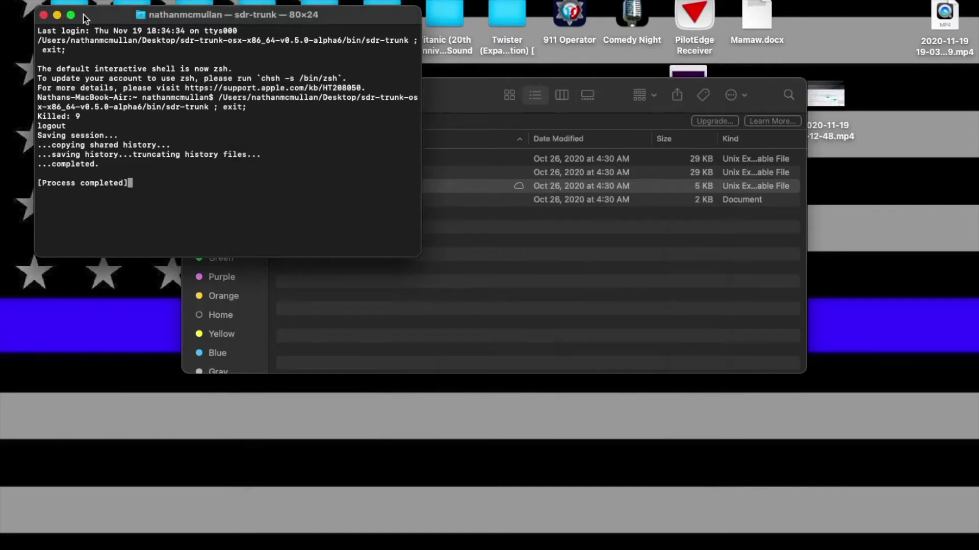
Step: Quit Terminal and relaunch sdr-trunk, opening java despite the unverified-developer warning
click(63, 1)
click(75, 132)
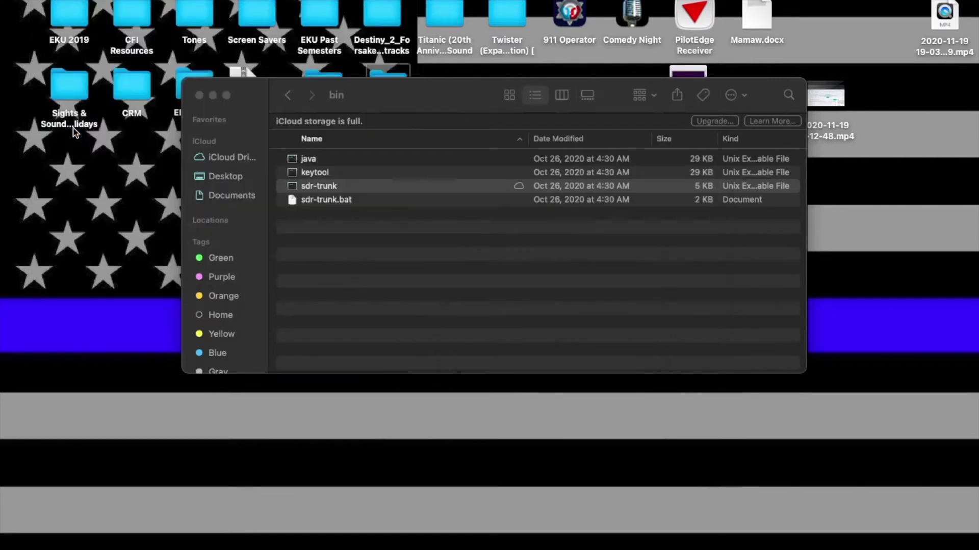
click(296, 187)
double_click(295, 188)
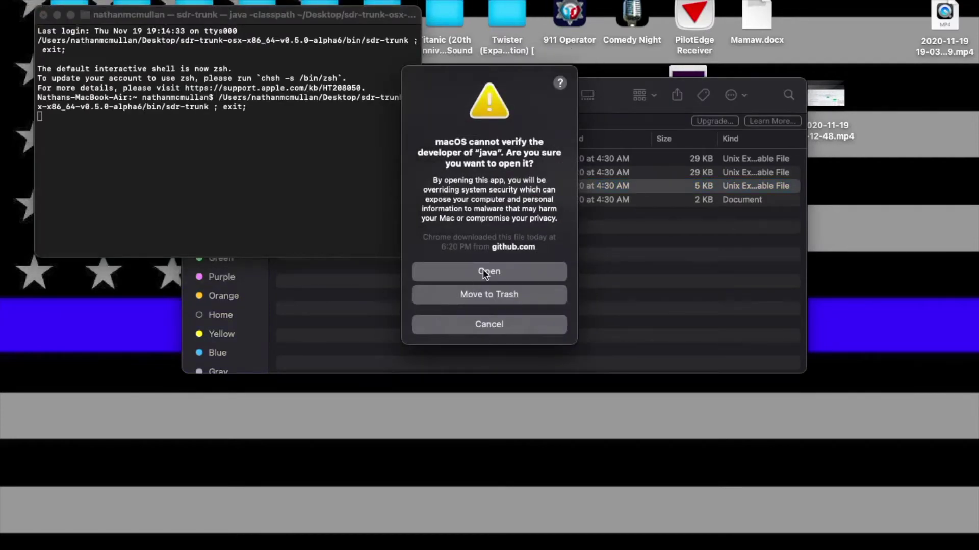
click(452, 275)
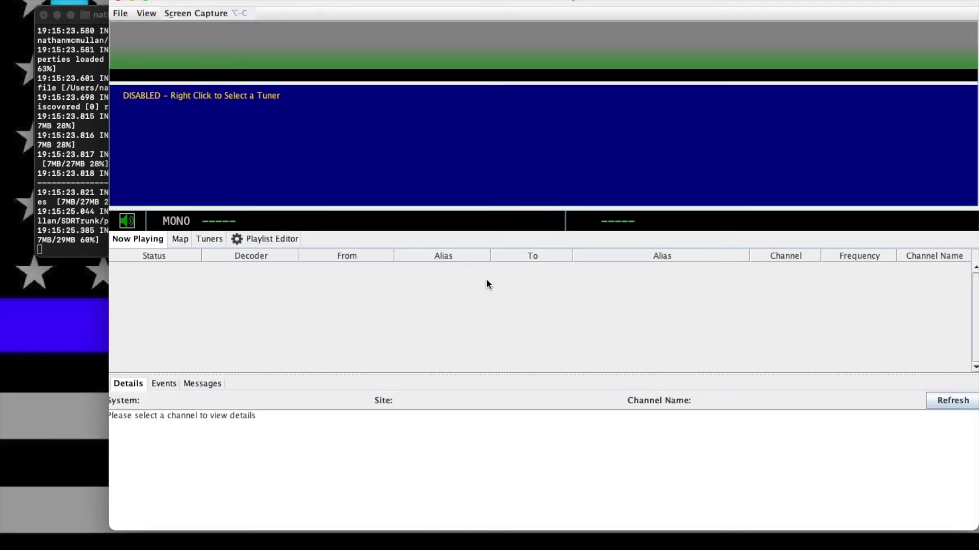
Step: Maximize the SDRTrunk window and bring up the spectrum panel's context menu
click(146, 2)
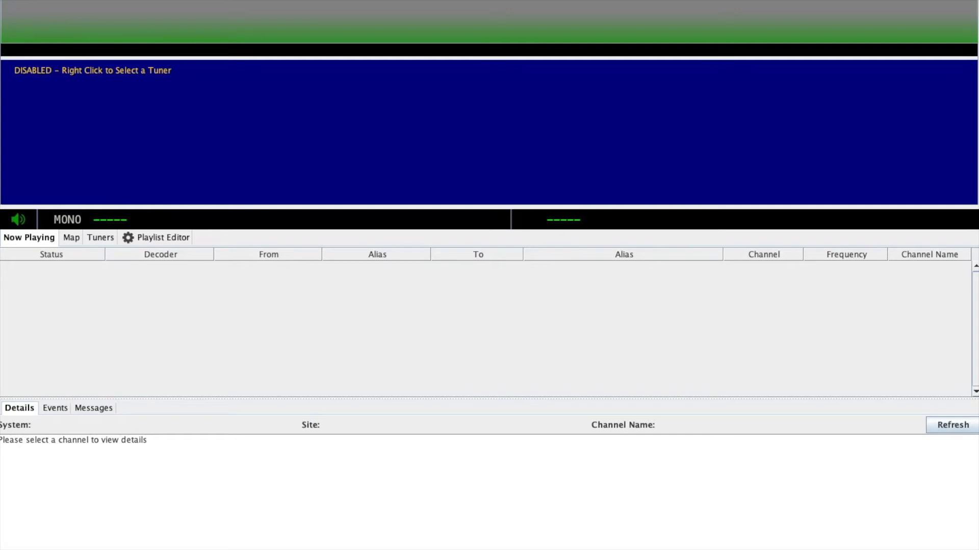
right_click(25, 5)
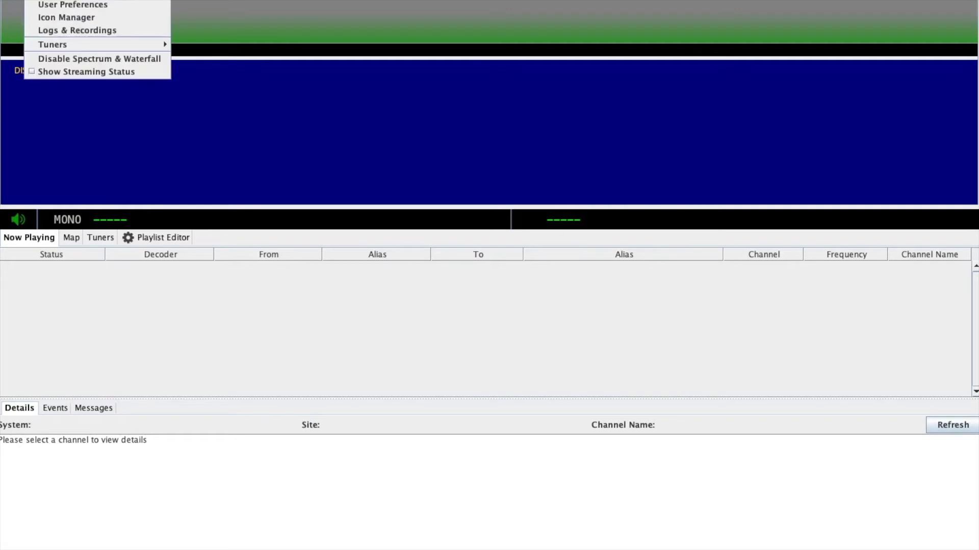
Step: Open User Preferences on the Audio > Output/Tones page
click(69, 10)
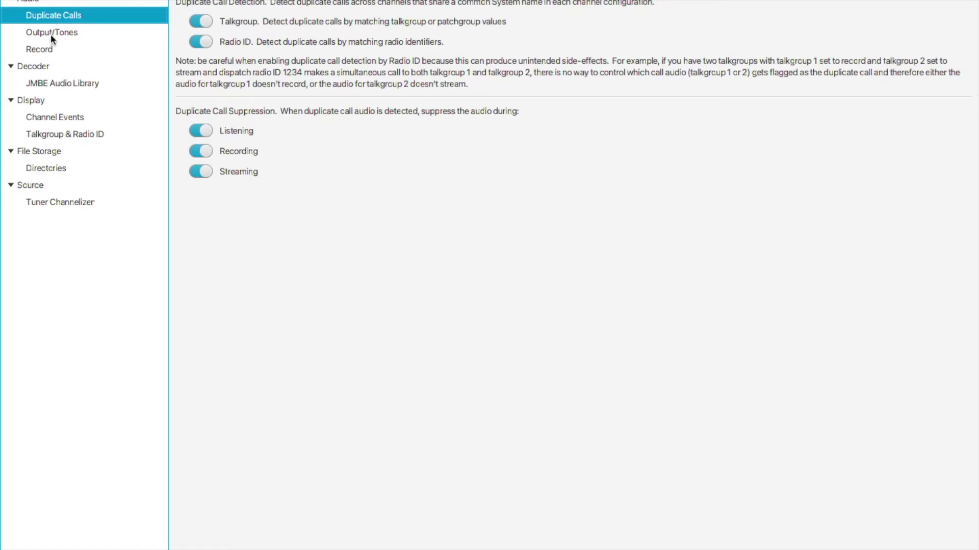
click(51, 33)
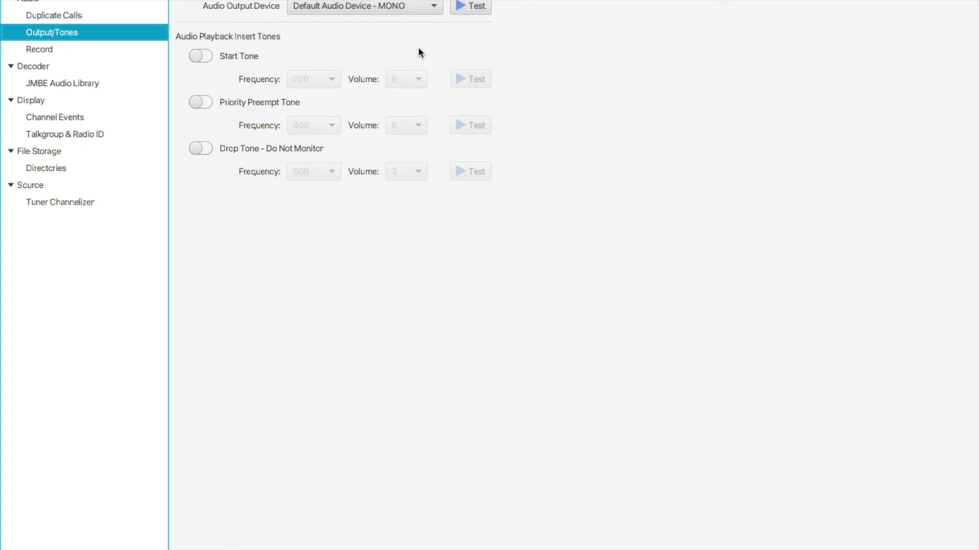
Step: Keep the audio output at Default Audio Device - MONO and go to the Record settings
click(398, 6)
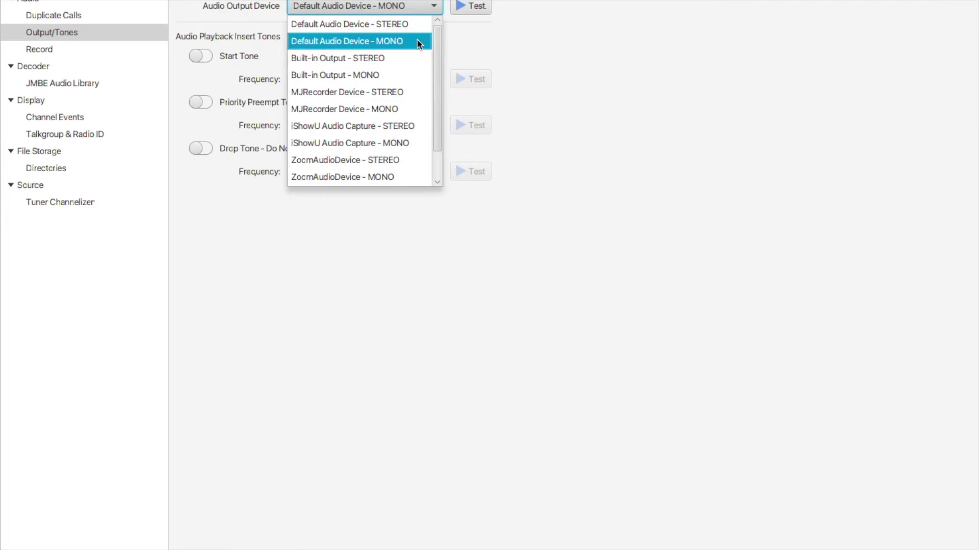
click(502, 39)
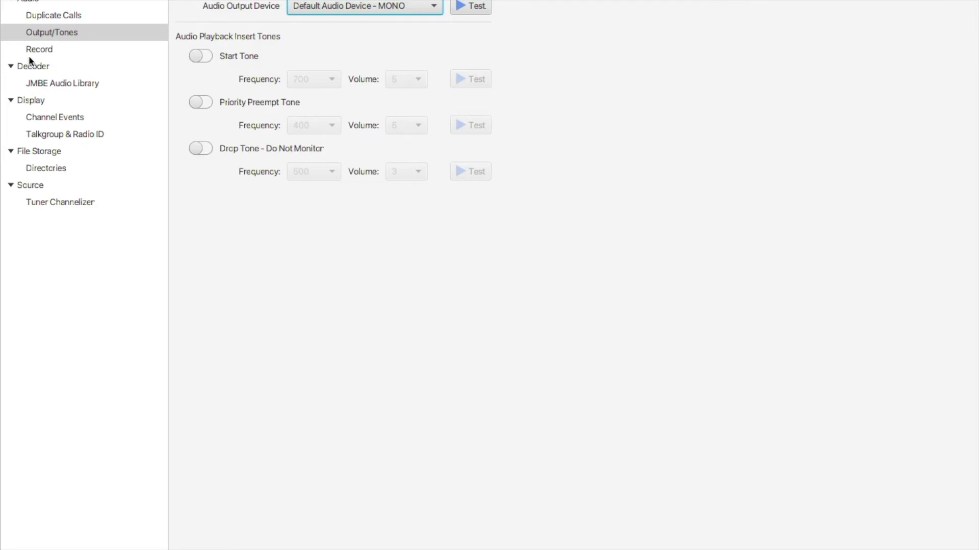
click(43, 52)
Step: Keep the recording format at MP3 and go to the JMBE Audio Library page
click(296, 7)
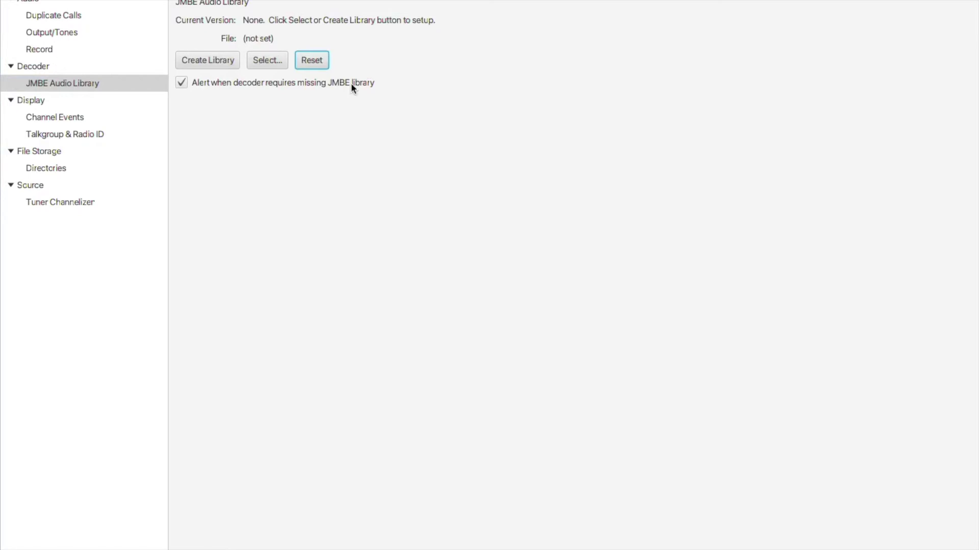
click(54, 50)
click(52, 82)
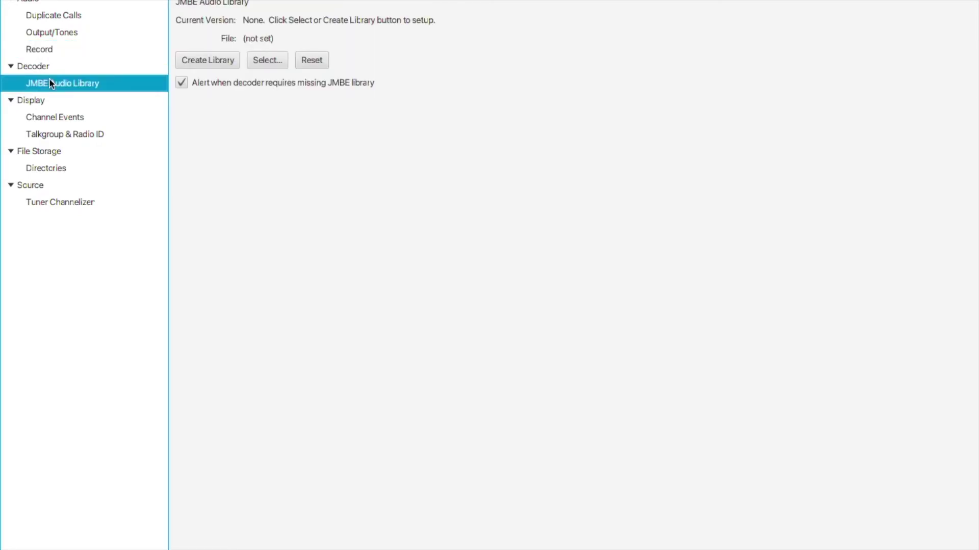
Step: Download and compile JMBE library 1.0.7b, allowing Java access to the Desktop folder
click(218, 64)
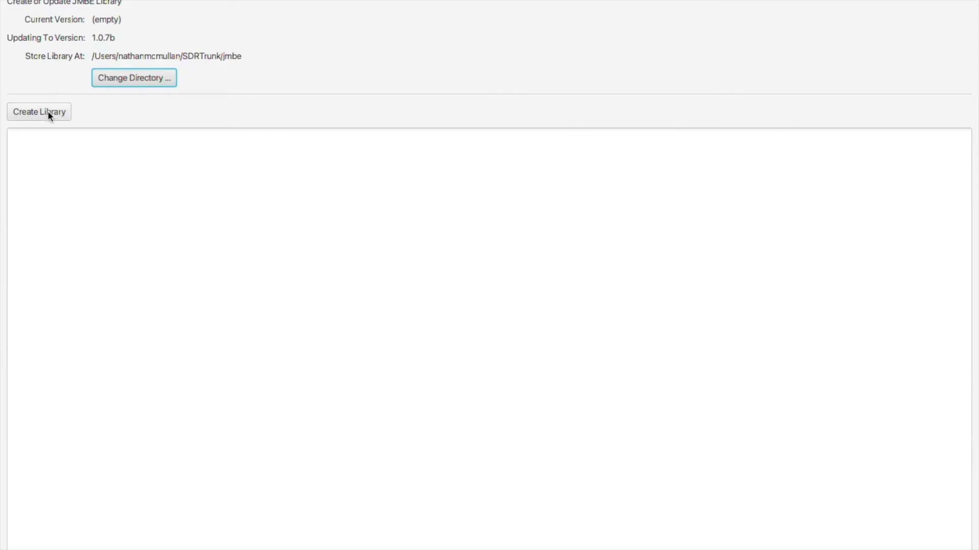
click(49, 114)
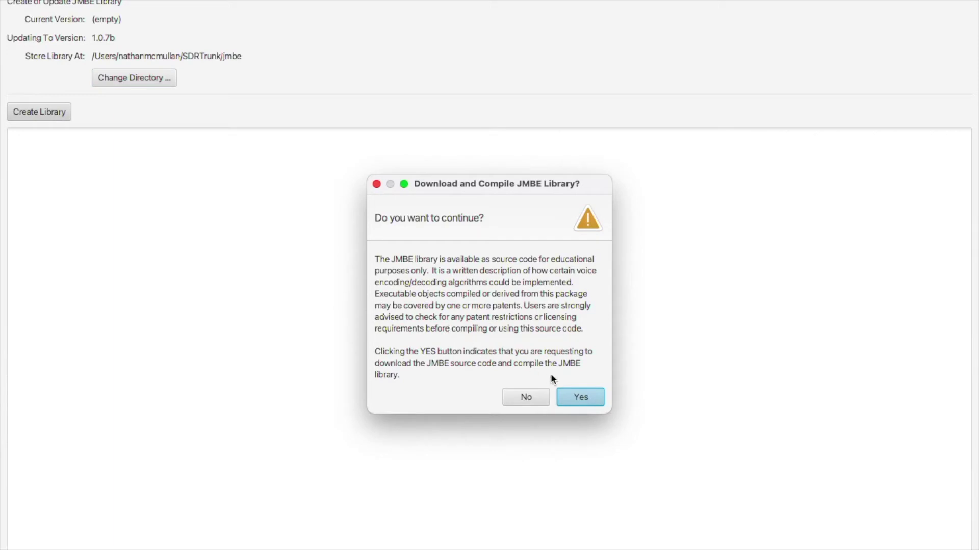
click(581, 398)
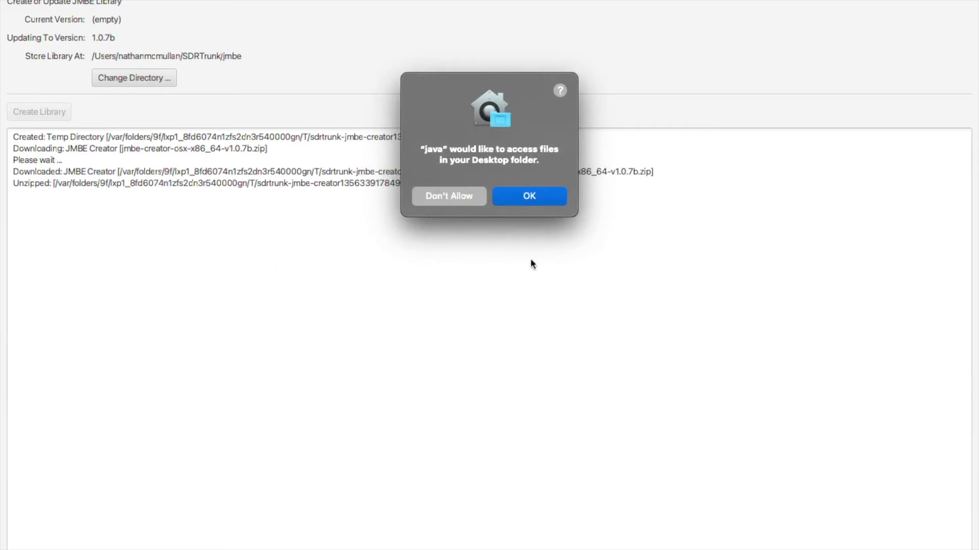
click(533, 200)
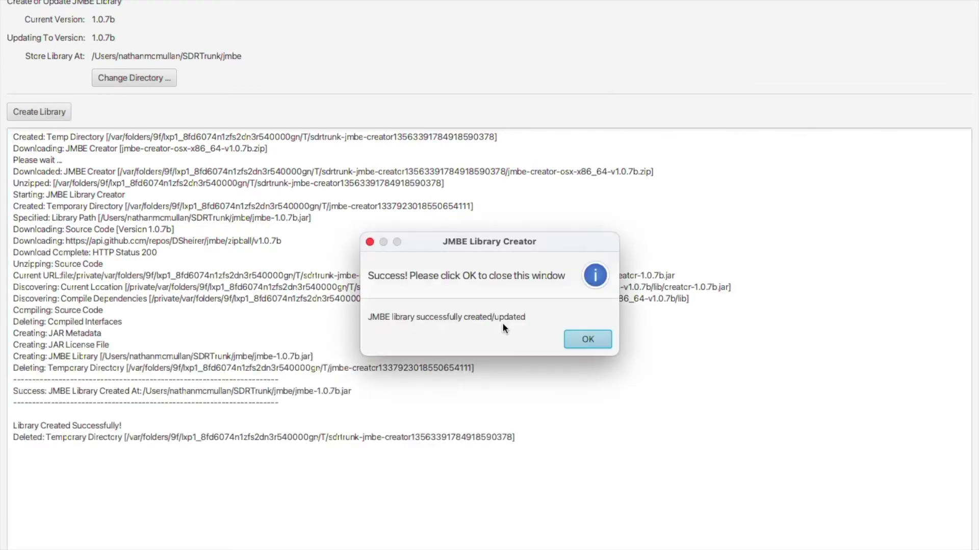
click(593, 337)
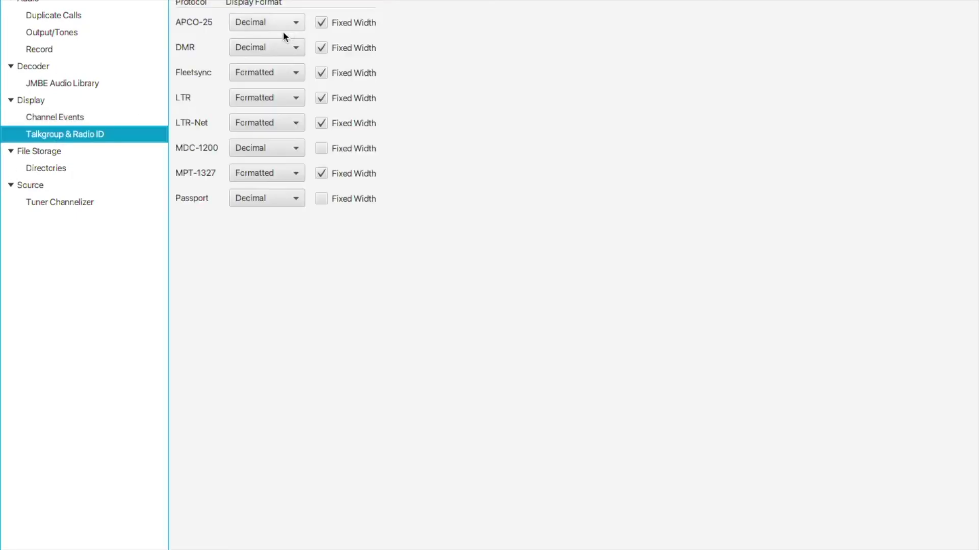
Step: Keep the APCO-25 talkgroup format at Decimal and view the Tuner Channelizer settings
click(246, 20)
click(407, 46)
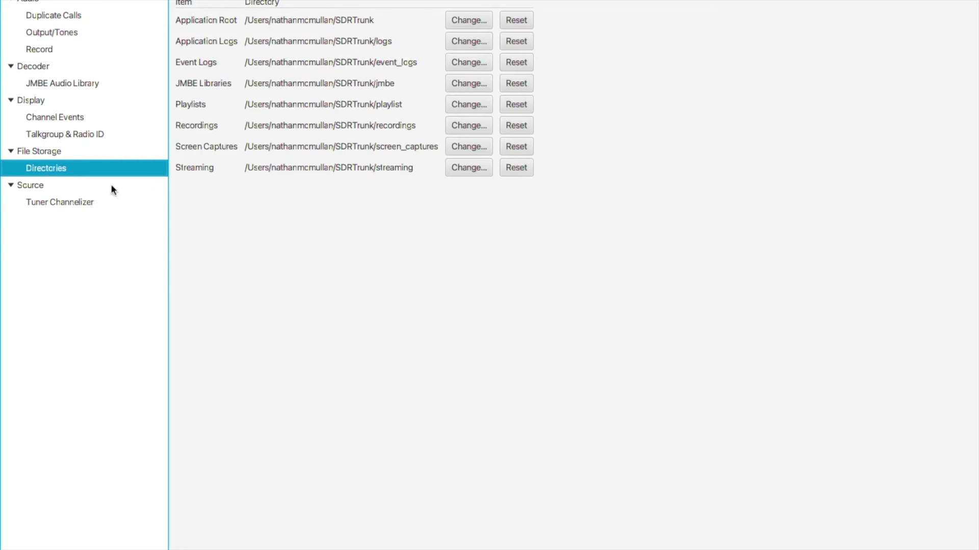
click(59, 202)
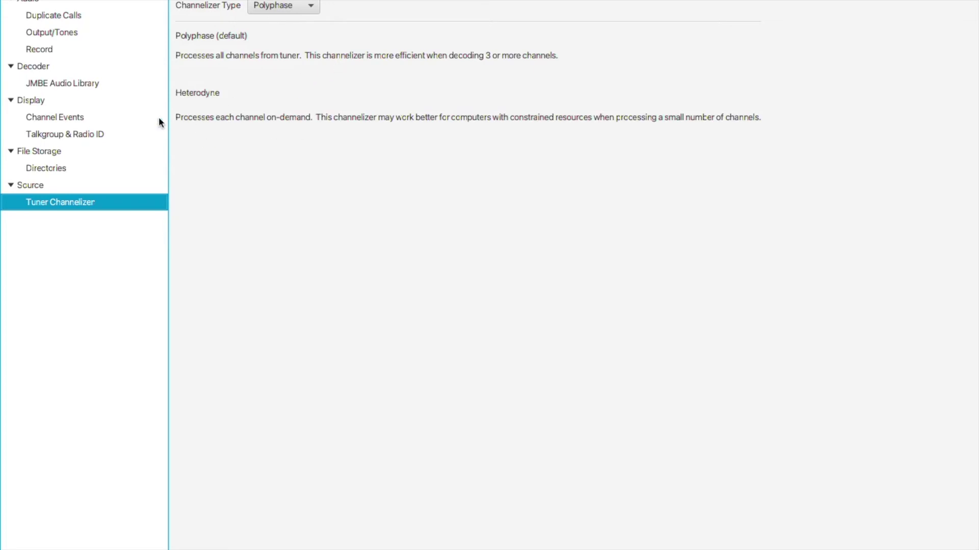
click(282, 5)
click(359, 41)
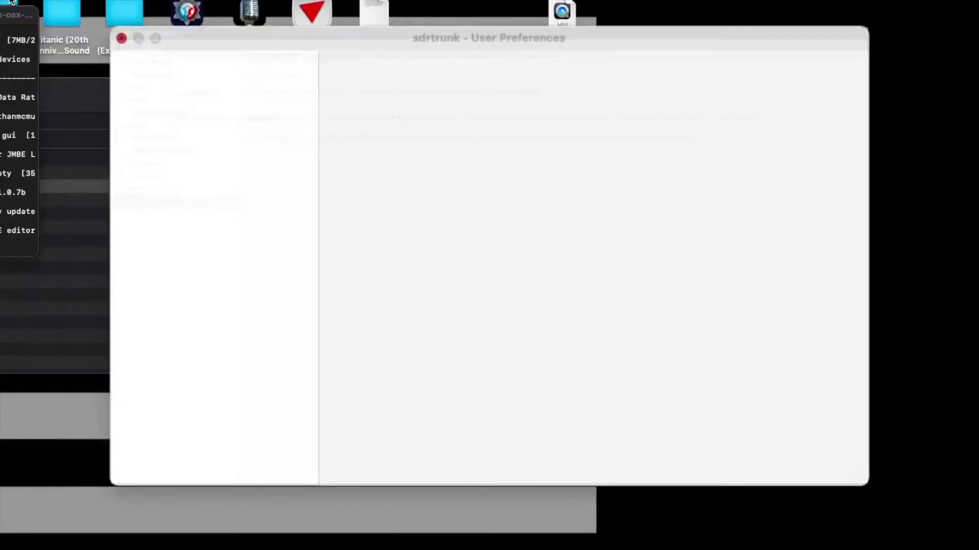
key(super+w)
Step: Close the preferences and quit SDRTrunk
click(773, 539)
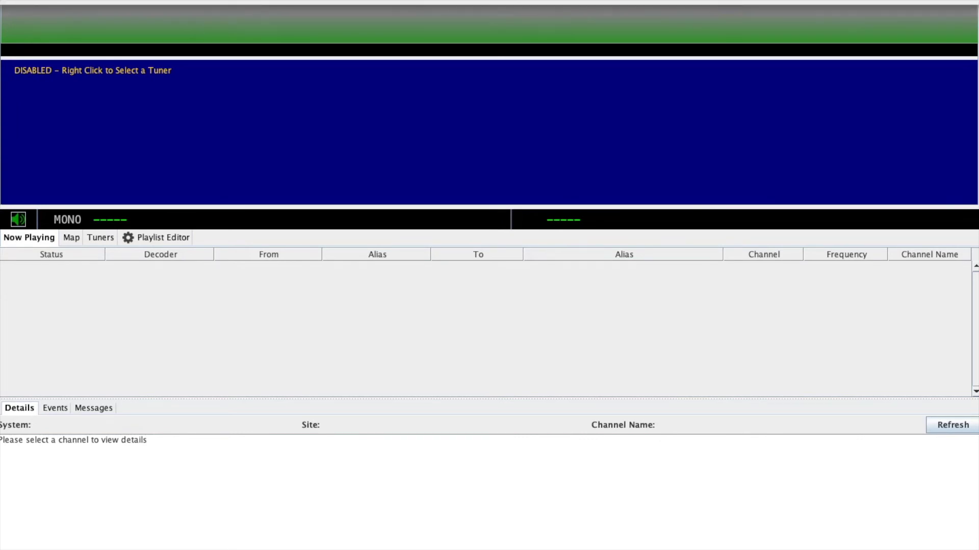
click(54, 3)
click(76, 100)
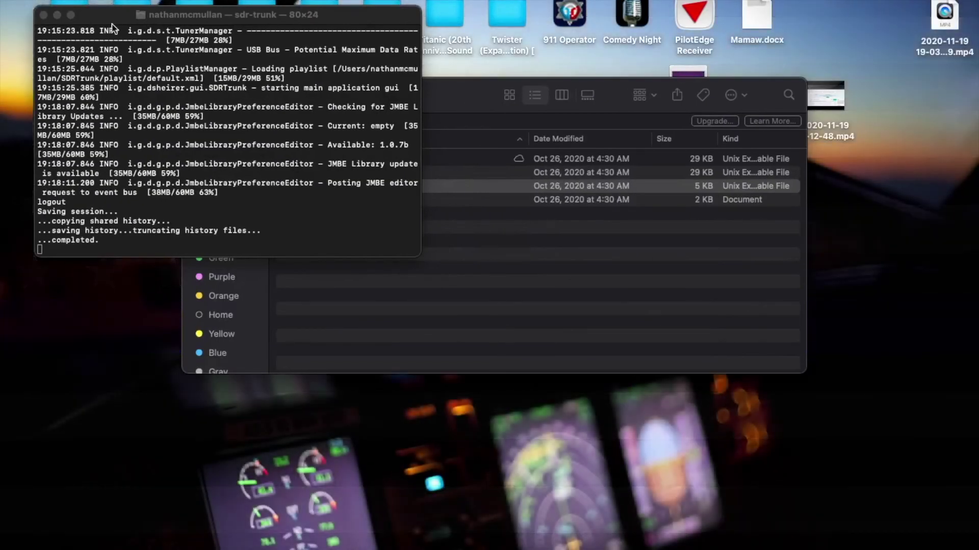
Step: Quit Terminal and relaunch SDRTrunk from the sdr-trunk script
click(49, 5)
click(82, 131)
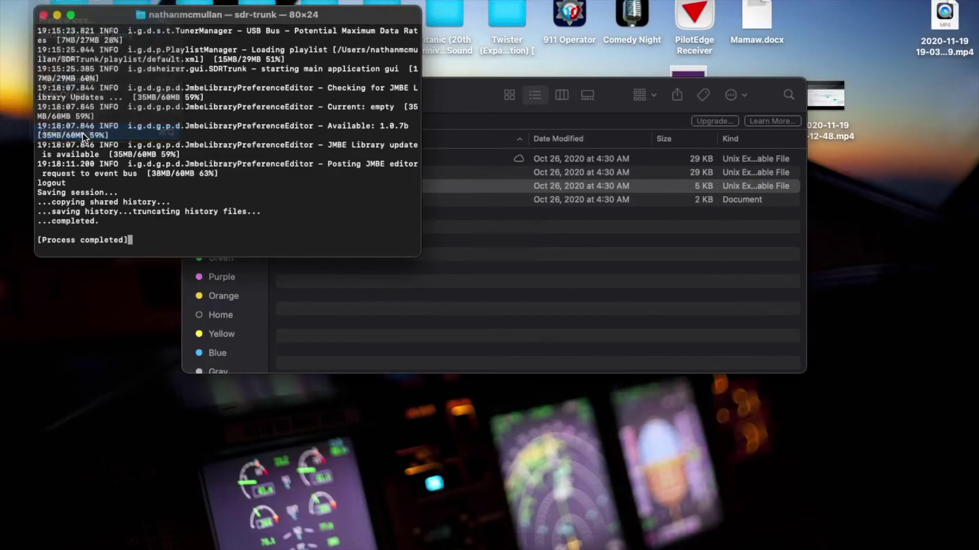
double_click(335, 189)
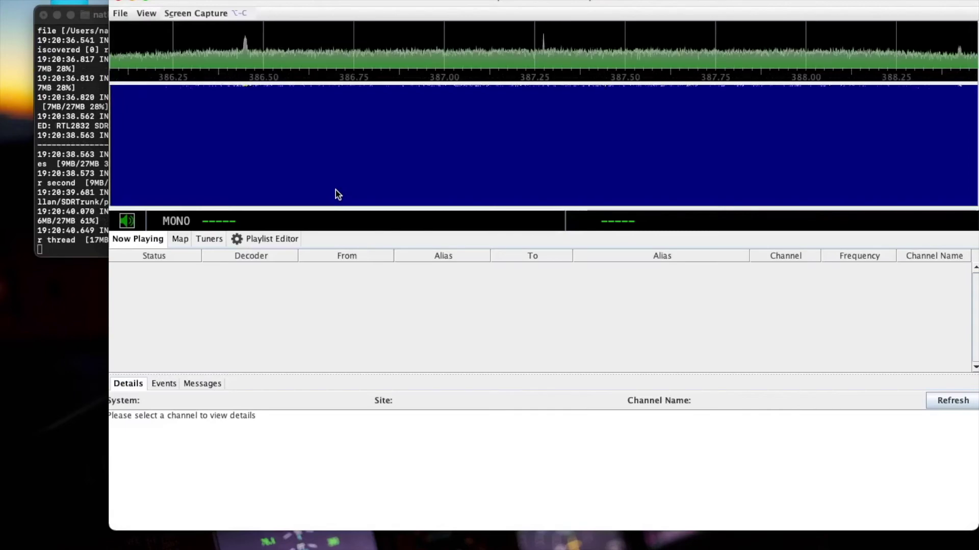
Step: Maximize the window and show the Tuners tab listing the R820T at 387.275 MHz
click(146, 1)
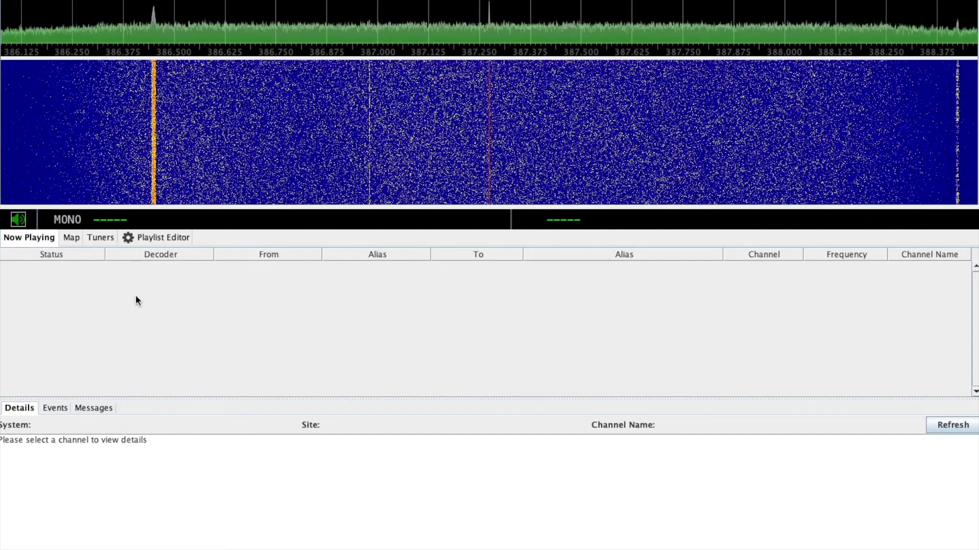
click(102, 240)
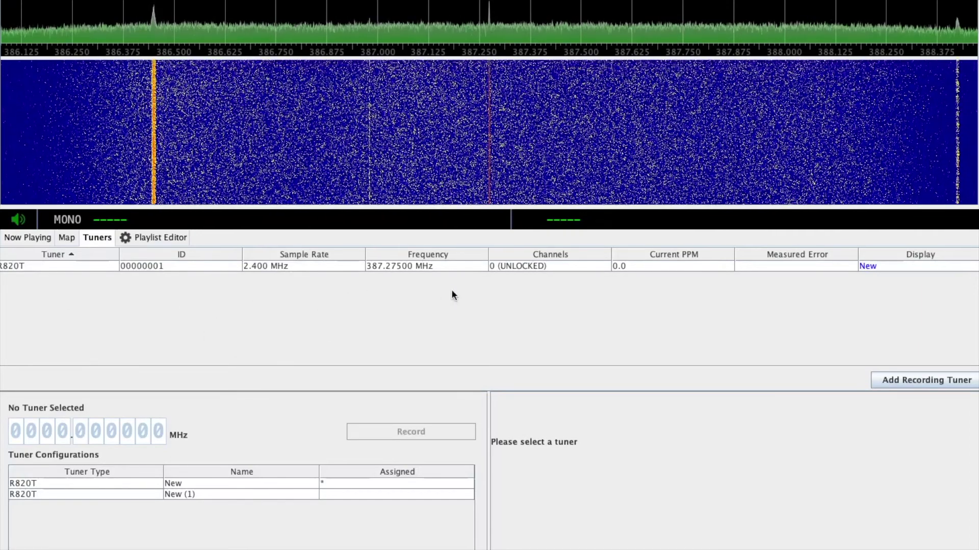
Step: Select the R820T tuner and turn on PPM auto-correction
click(276, 266)
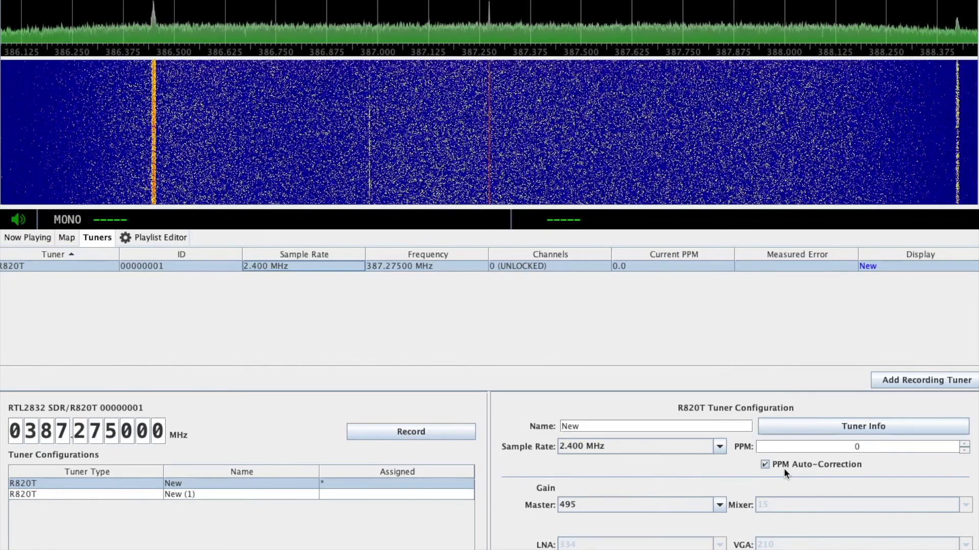
click(824, 465)
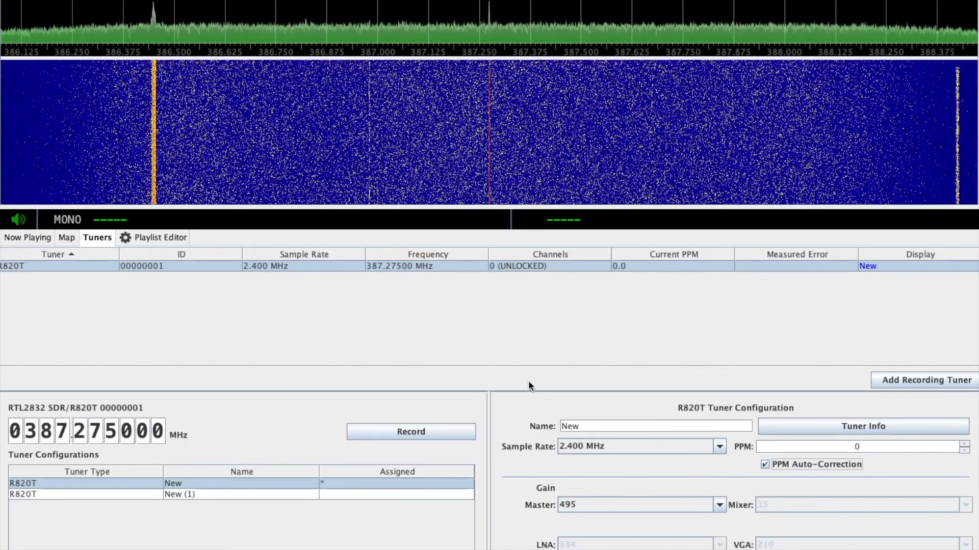
click(625, 505)
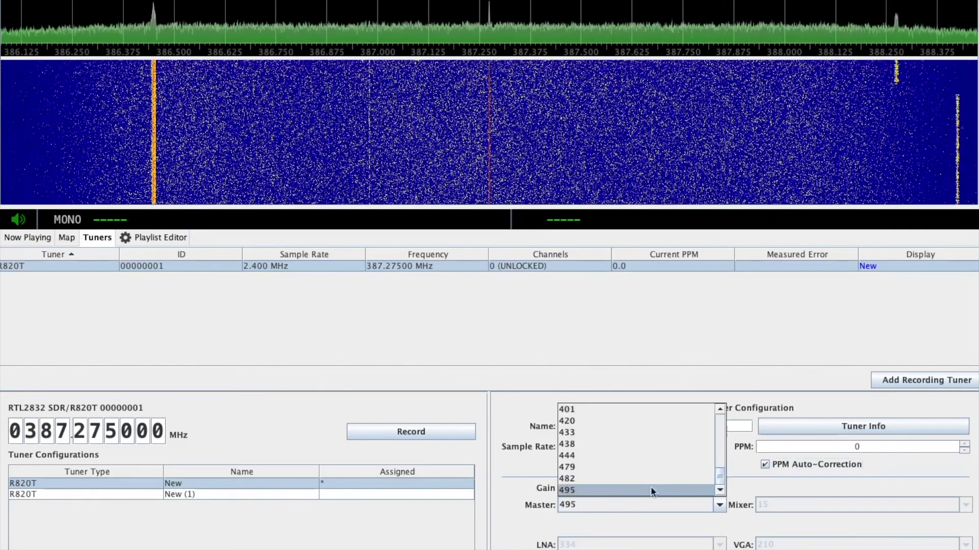
drag(724, 475, 723, 416)
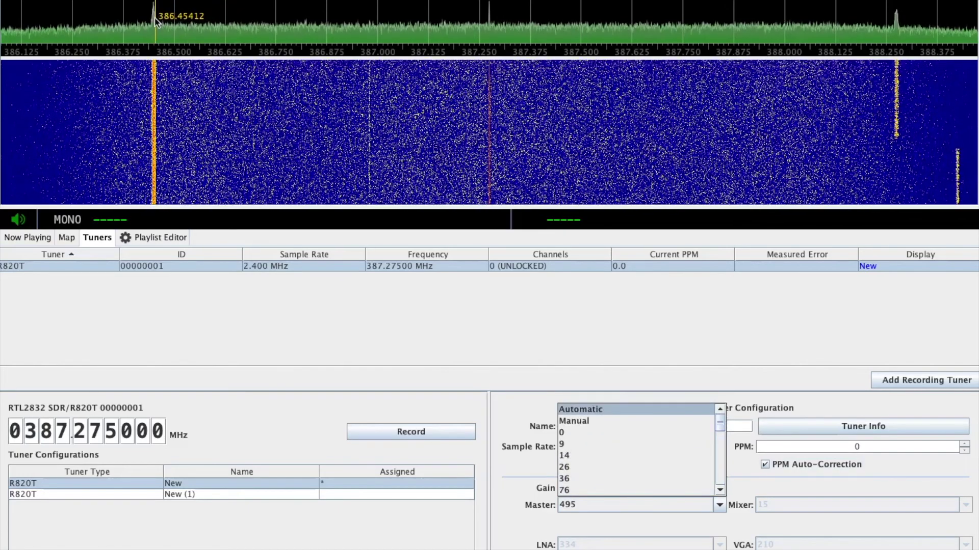
click(607, 433)
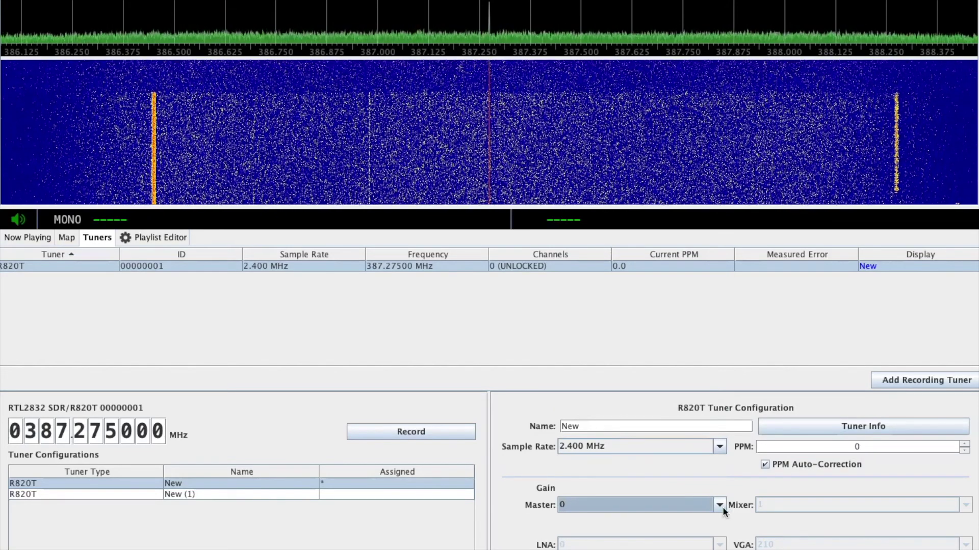
click(719, 505)
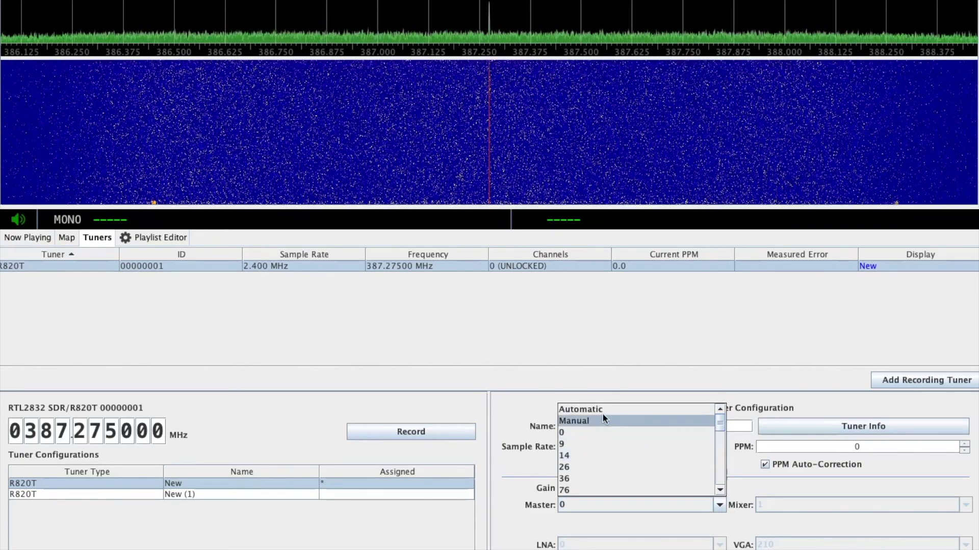
click(603, 421)
click(718, 505)
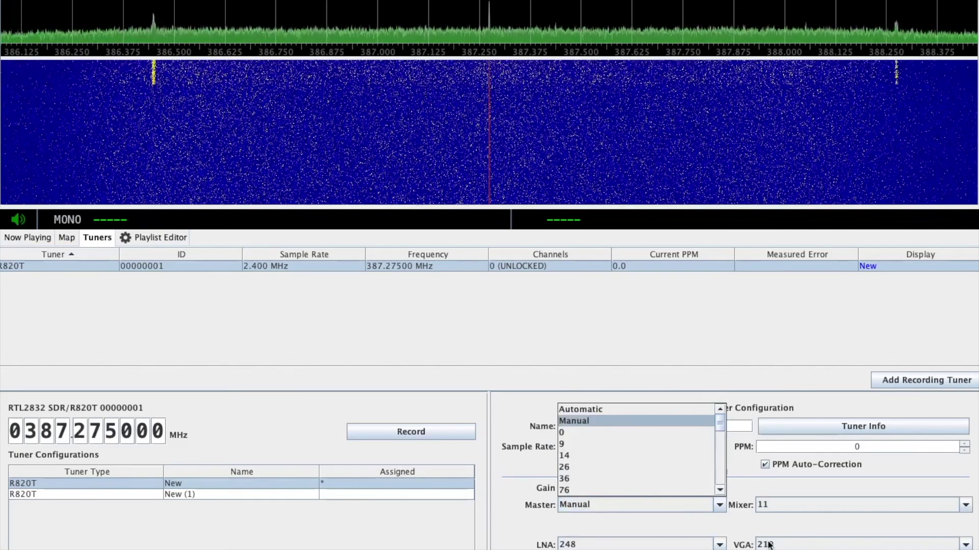
click(614, 409)
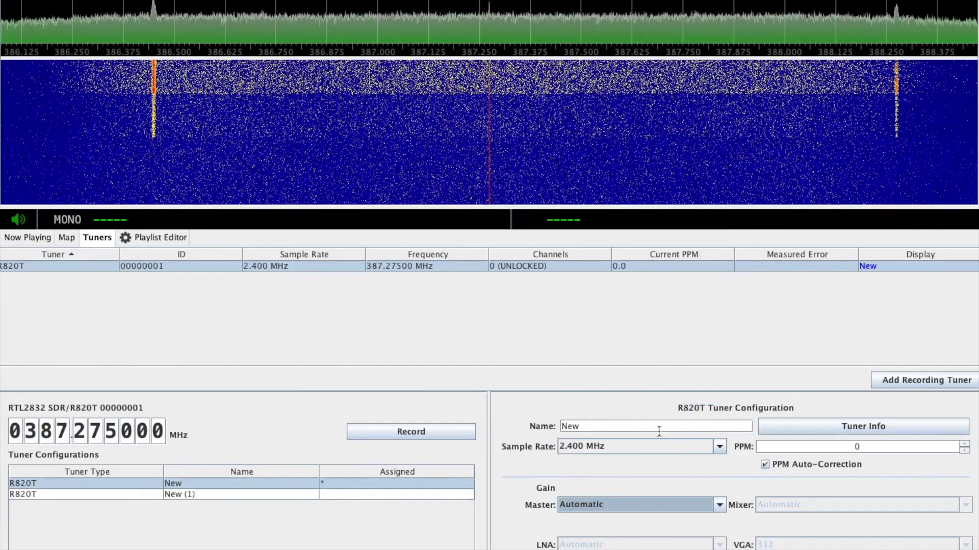
click(717, 448)
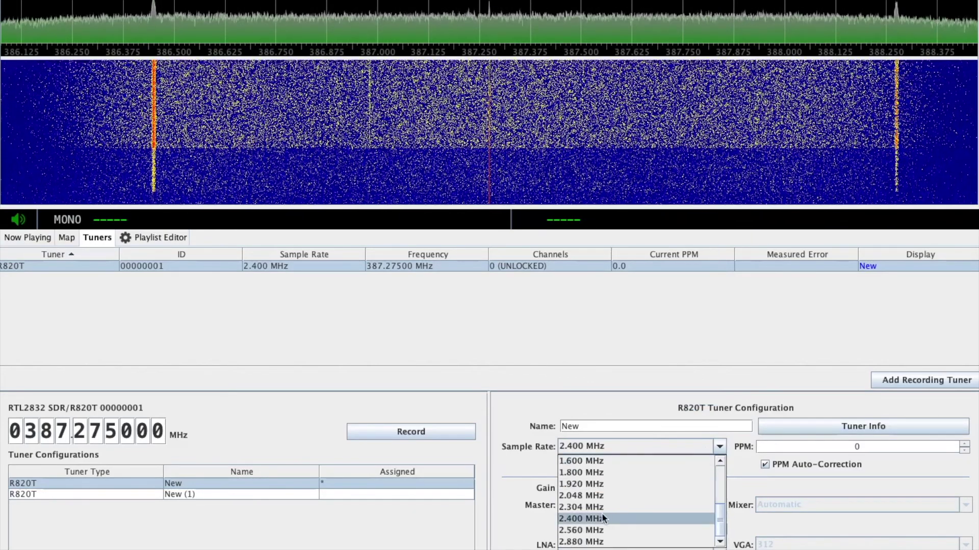
click(600, 520)
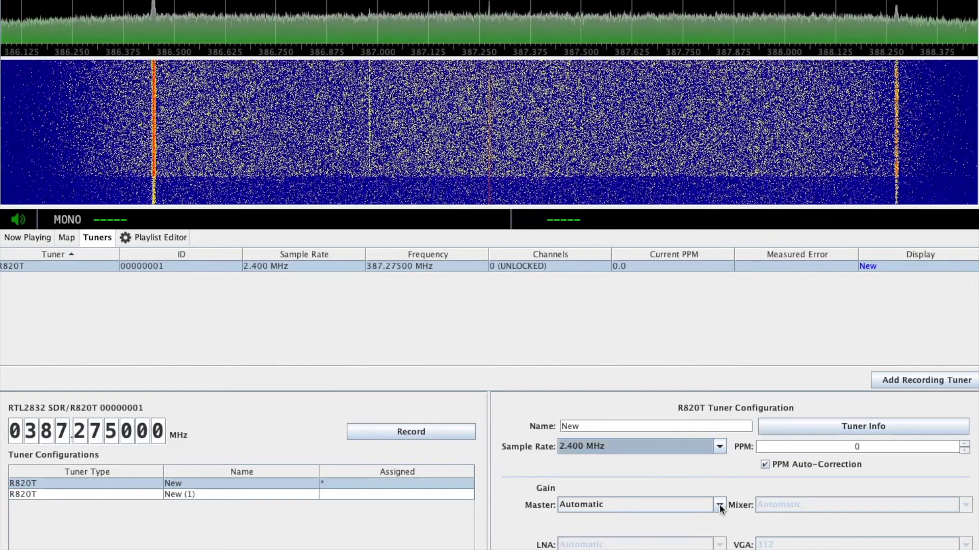
click(719, 506)
drag(721, 423, 720, 492)
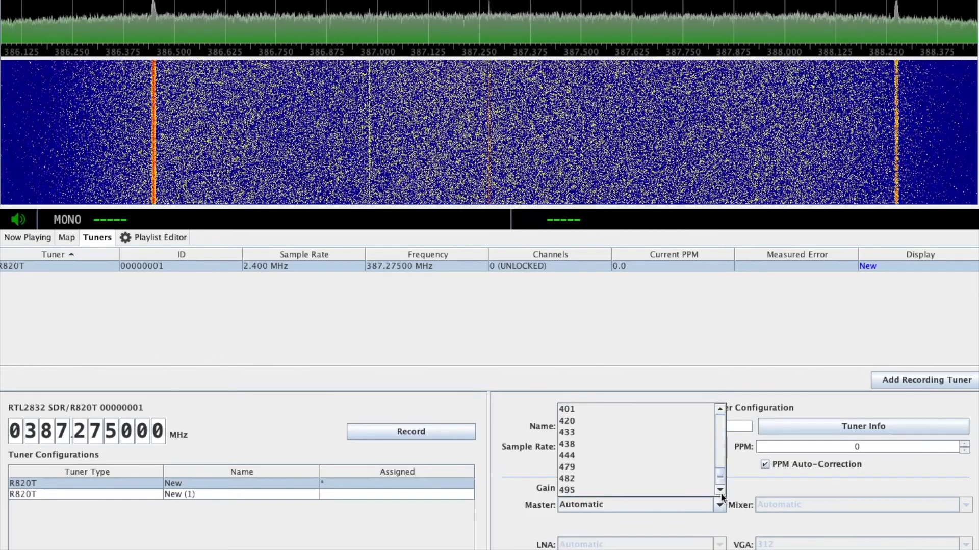
click(579, 489)
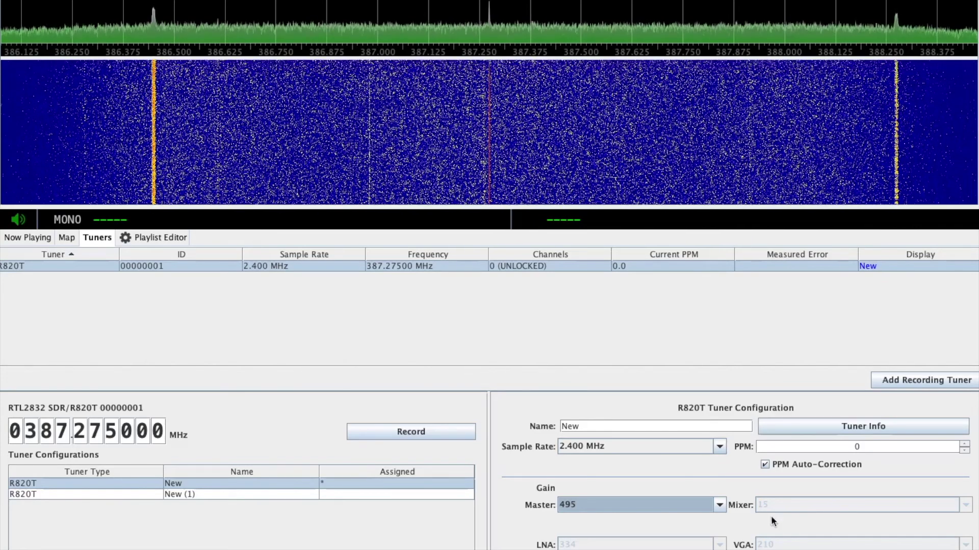
Step: Change the R820T tuner's Master gain from 495 to Automatic
click(718, 502)
drag(721, 474, 717, 405)
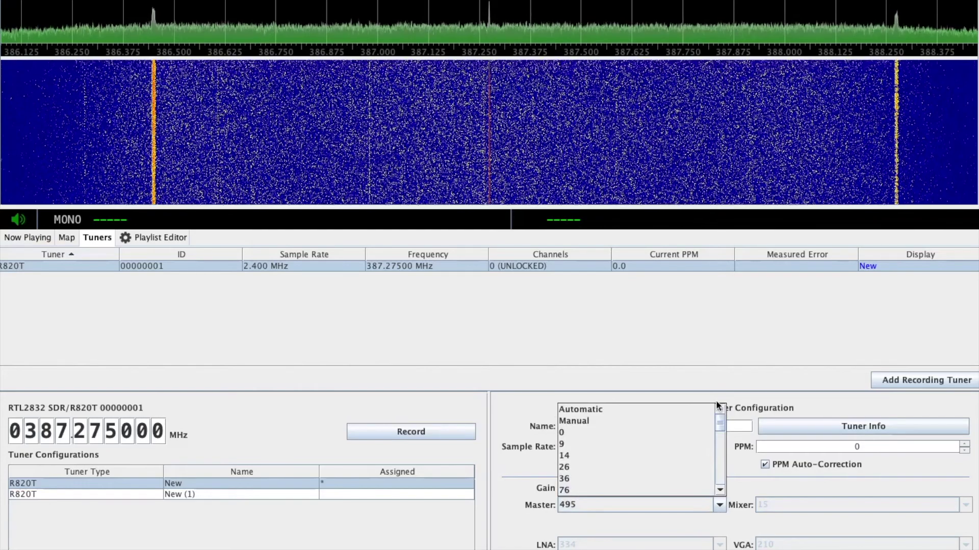
click(622, 409)
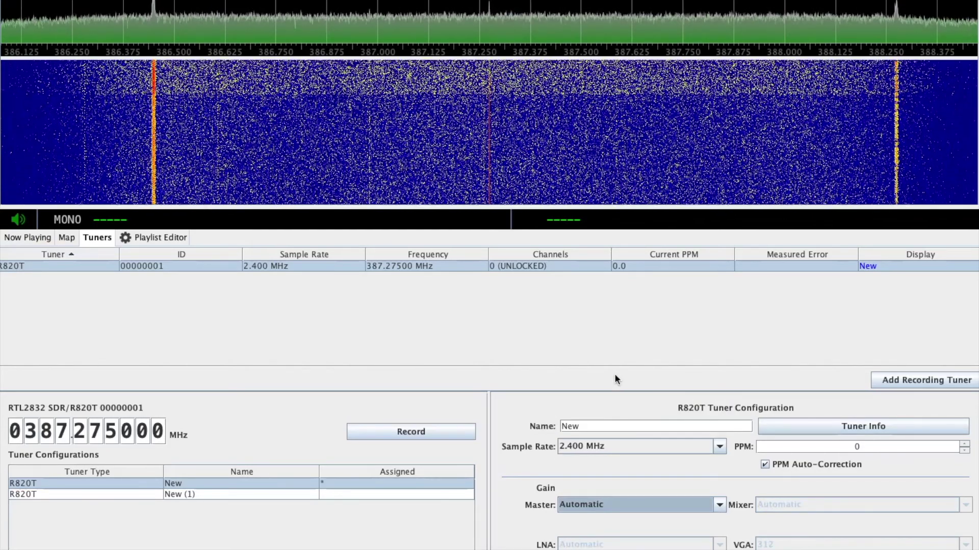
click(719, 505)
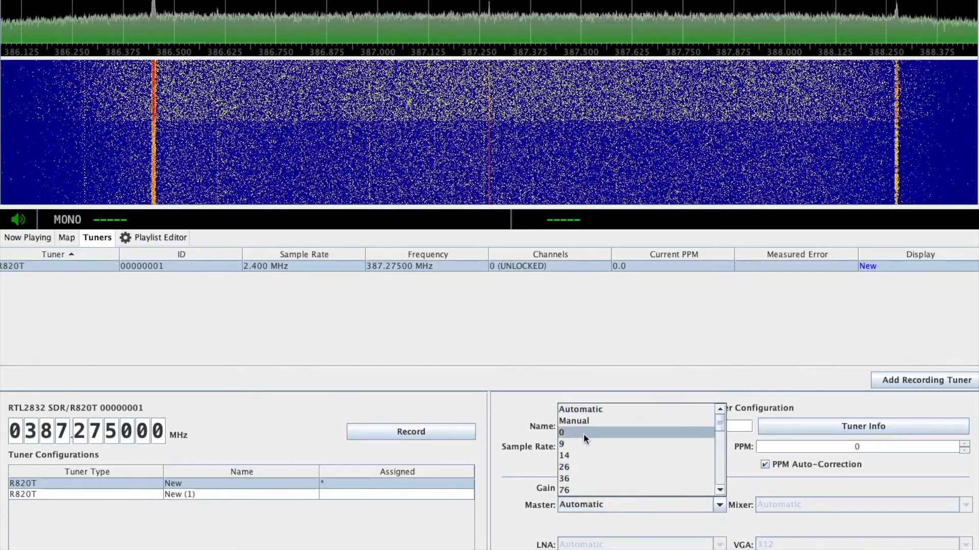
scroll(720, 427, down, 8)
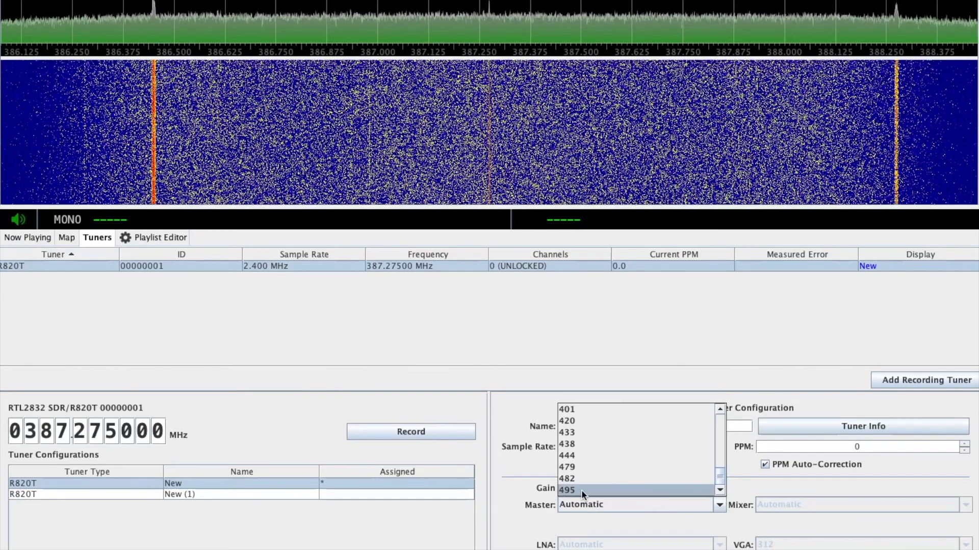
click(522, 360)
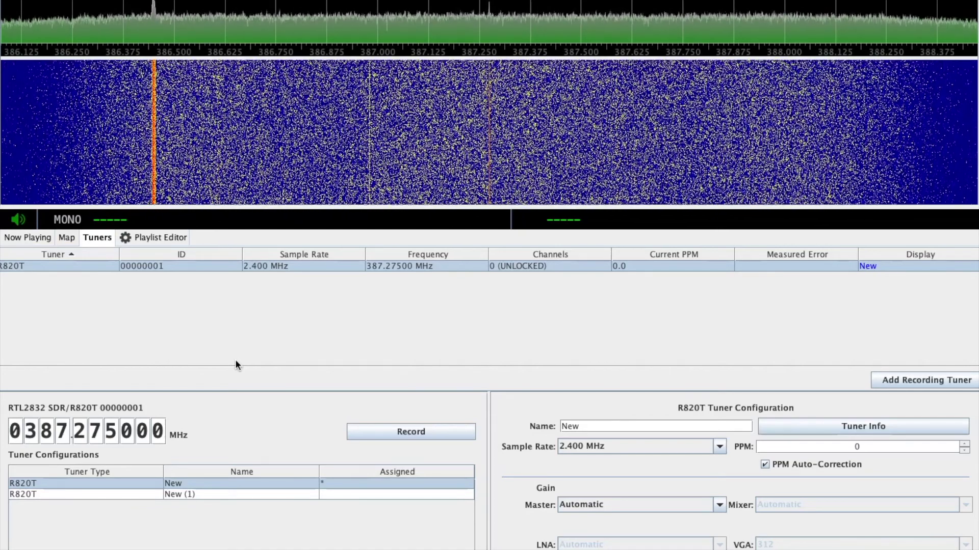
Step: Return to the Now Playing tab's empty call list
click(19, 238)
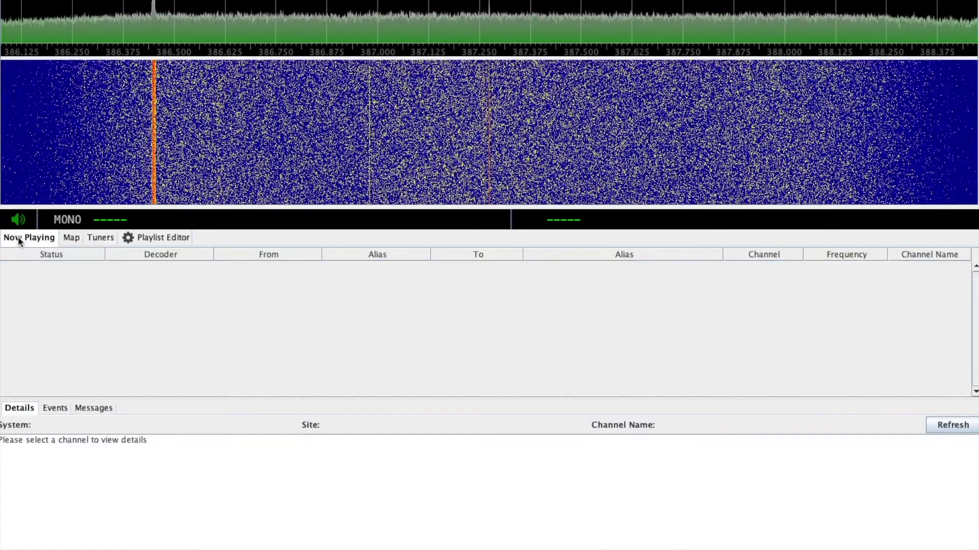